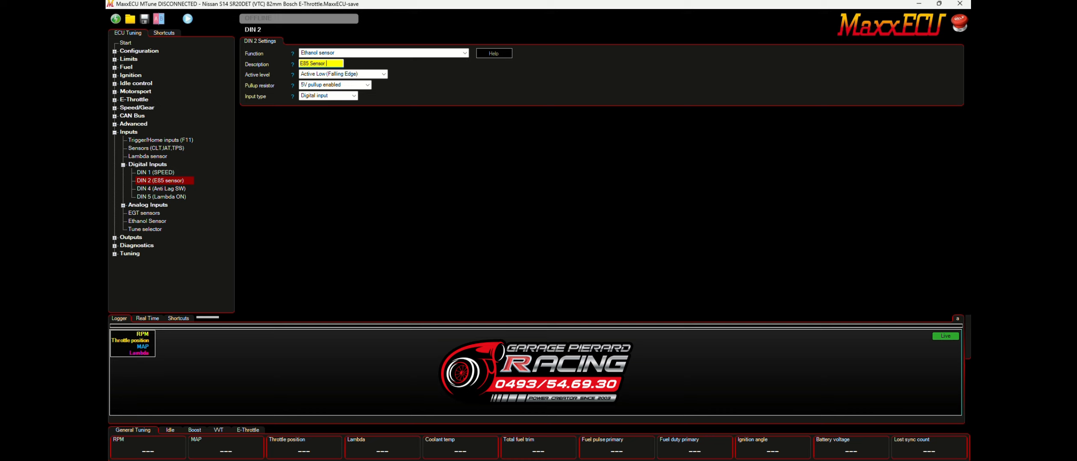
# Set the input type of the E85 sensor on DIN 2 to Digital input.
pyautogui.click(350, 97)
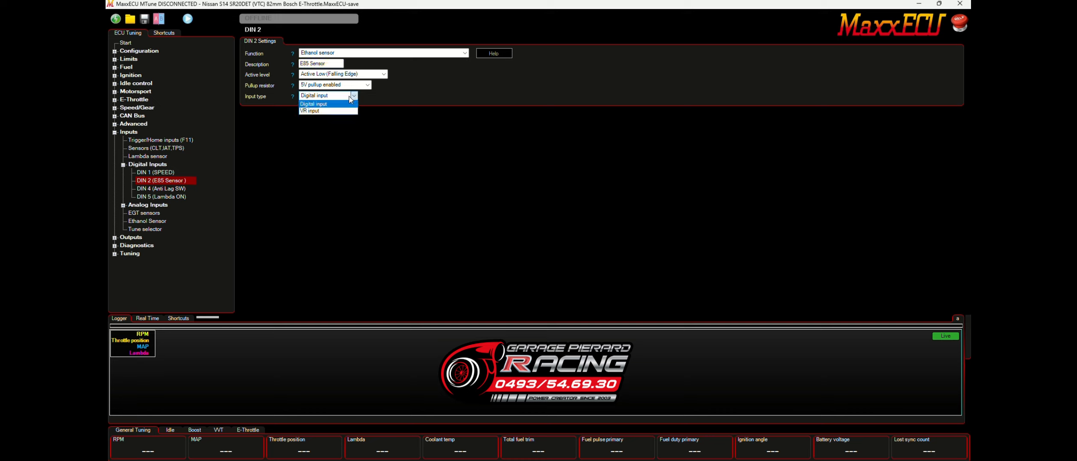
pyautogui.click(350, 98)
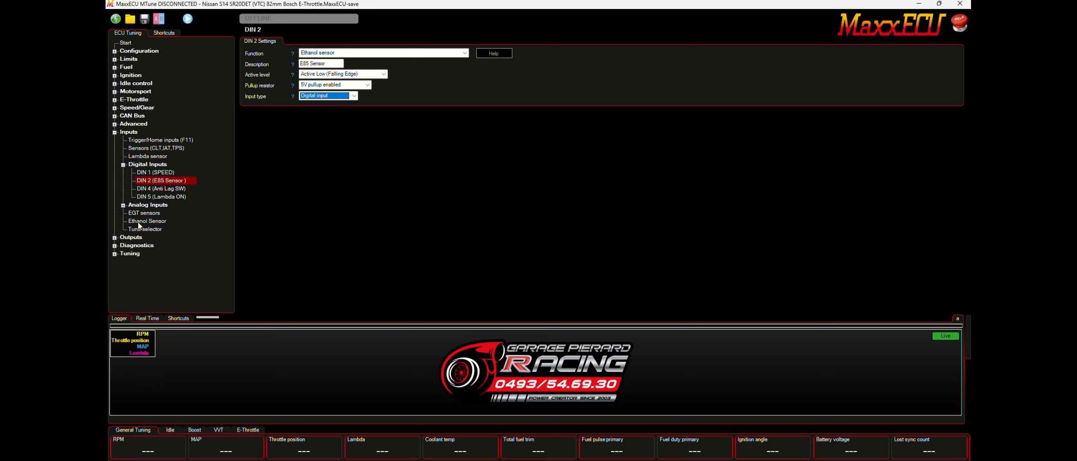
# In the Ethanol Sensor settings, set the averaging time to Long and enable holding the value at load.
pyautogui.click(155, 221)
pyautogui.click(367, 53)
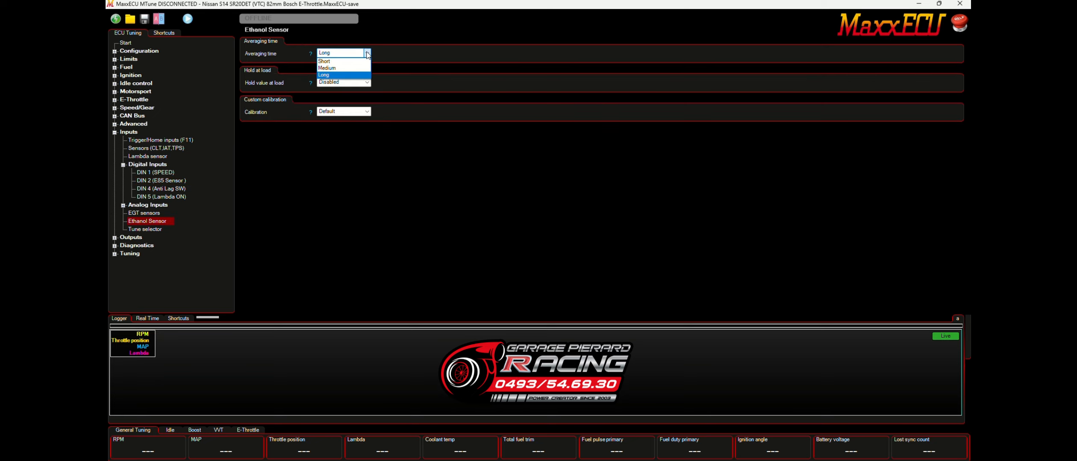
pyautogui.click(333, 75)
pyautogui.click(367, 83)
pyautogui.click(333, 97)
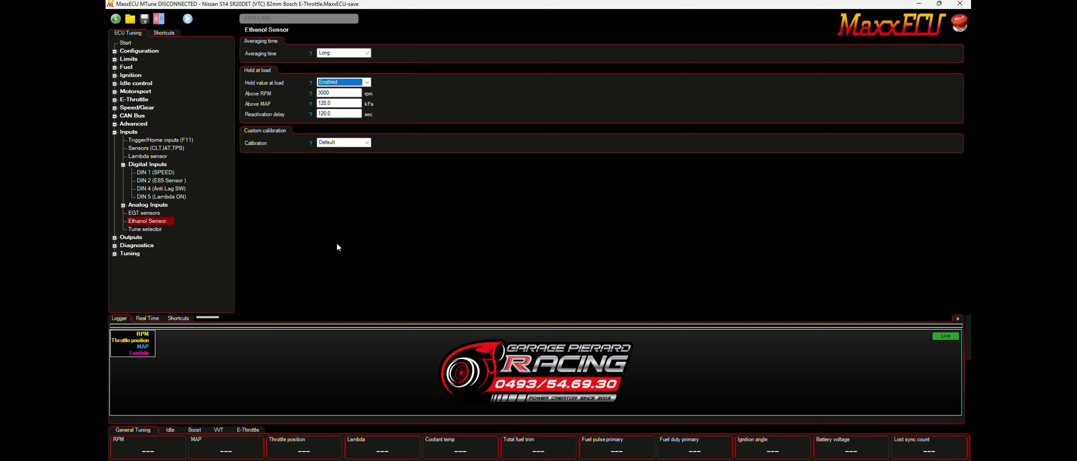
# In the general fuel settings, set the fuel stoich AFR to Ethanol Flex-fuel (requires ethanol sensor).
pyautogui.click(114, 133)
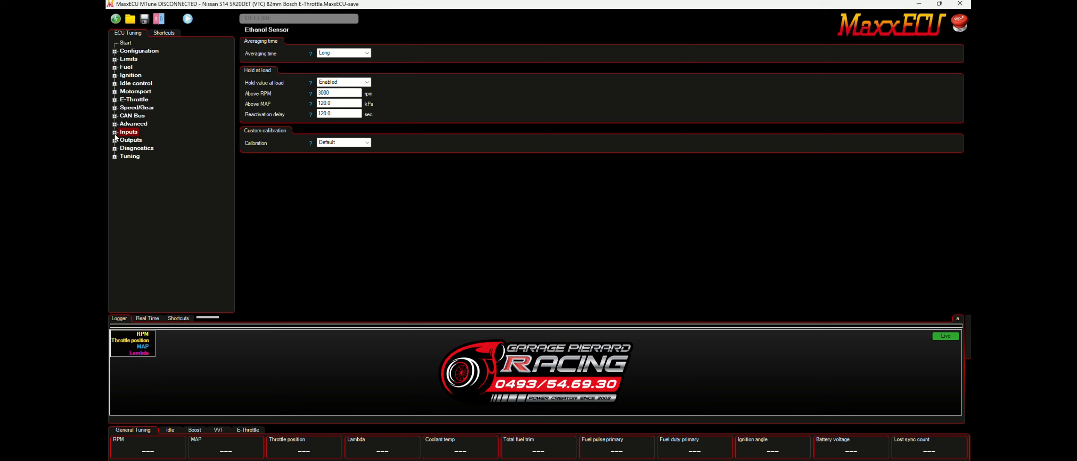
pyautogui.click(115, 68)
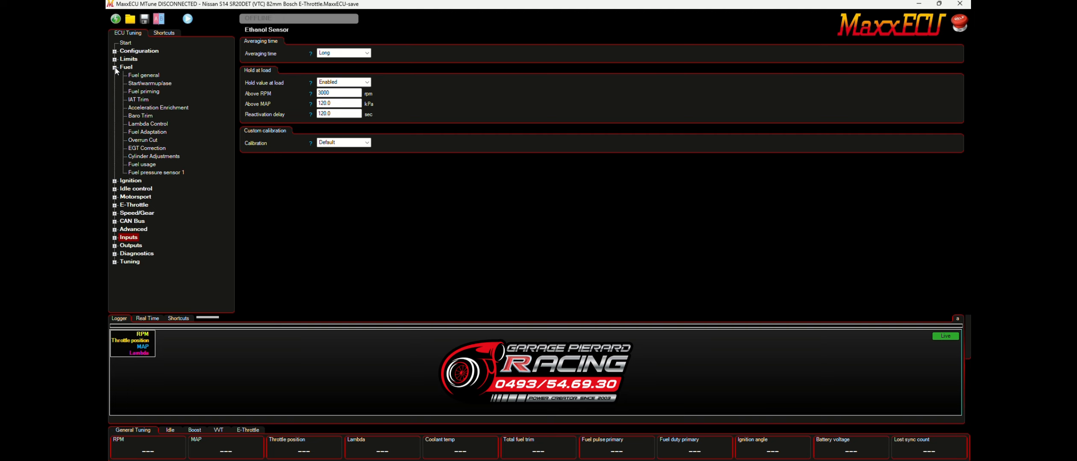
pyautogui.click(144, 76)
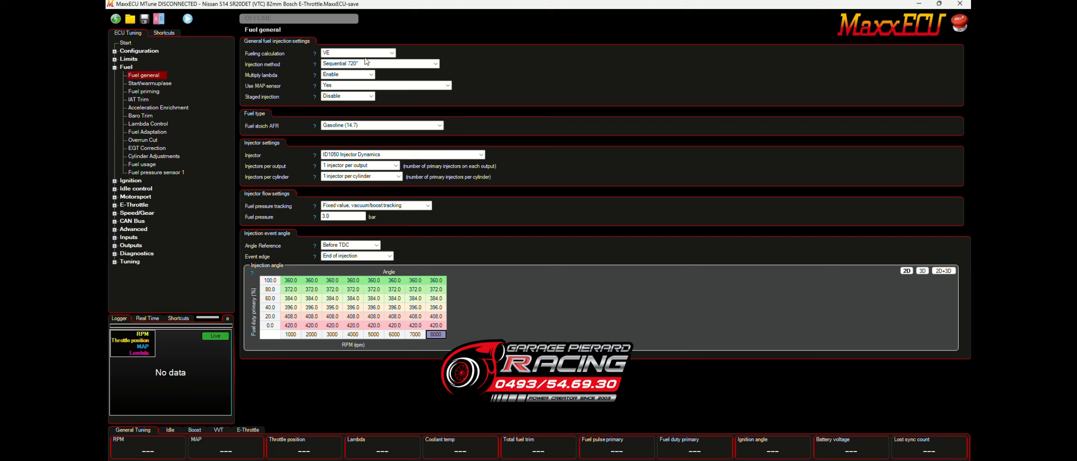
pyautogui.click(388, 125)
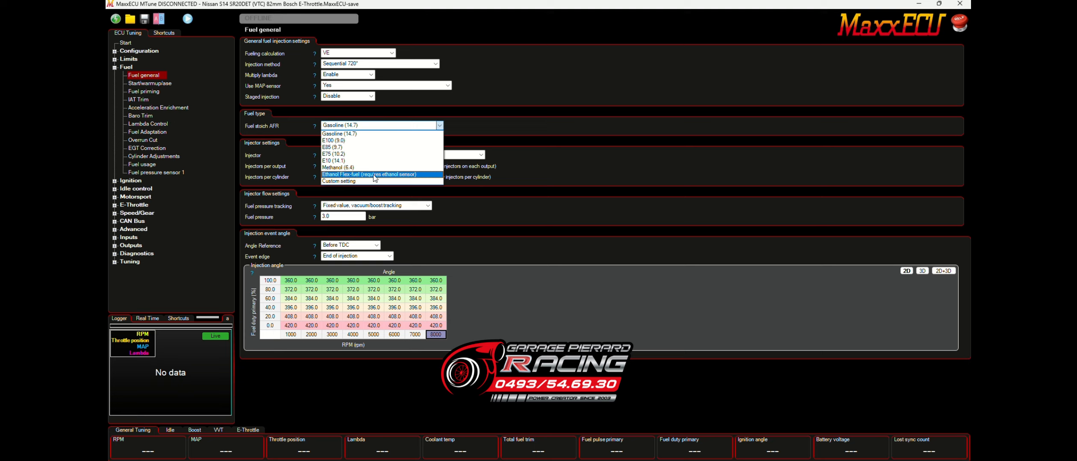
pyautogui.click(396, 178)
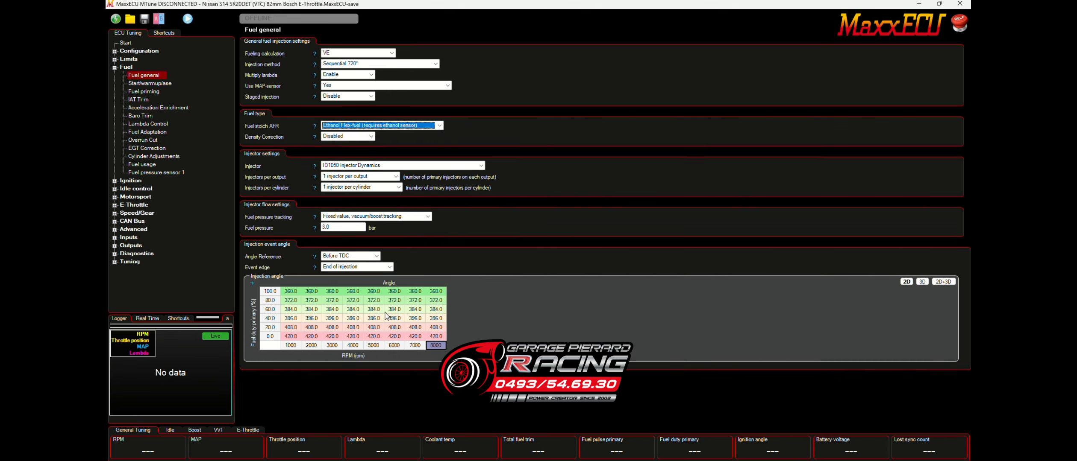
# Add a 4D axis for ethanol concentration to the Injection angle table.
pyautogui.moveTo(283, 290); pyautogui.dragTo(433, 354)
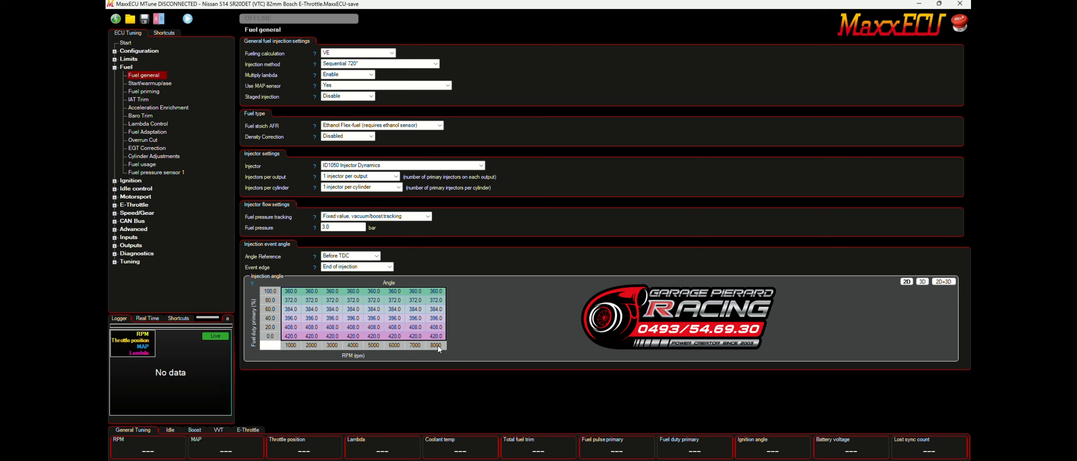
pyautogui.rightClick(437, 345)
pyautogui.moveTo(495, 432)
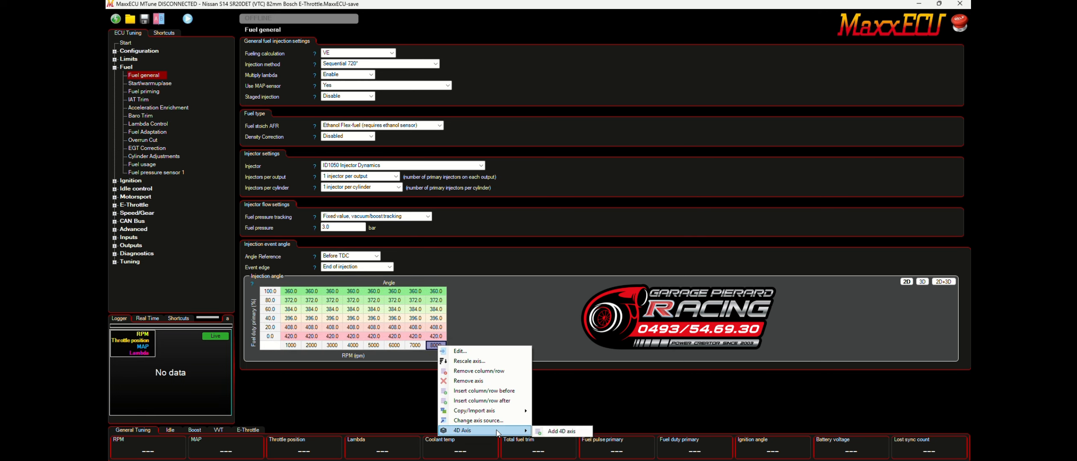
pyautogui.click(556, 432)
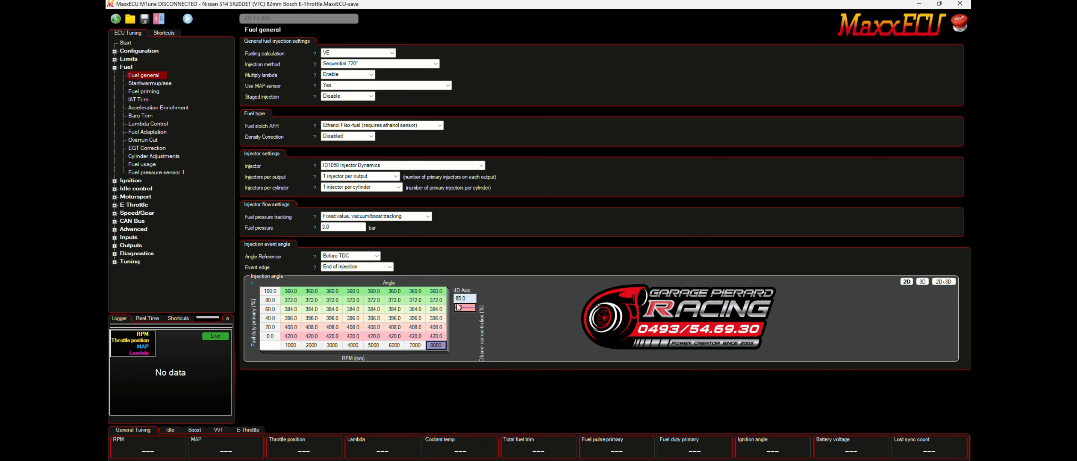
# Fill the 85 % ethanol Injection angle table with values from 420 at 0 % fuel duty down to 340 at 100 %.
pyautogui.click(460, 302)
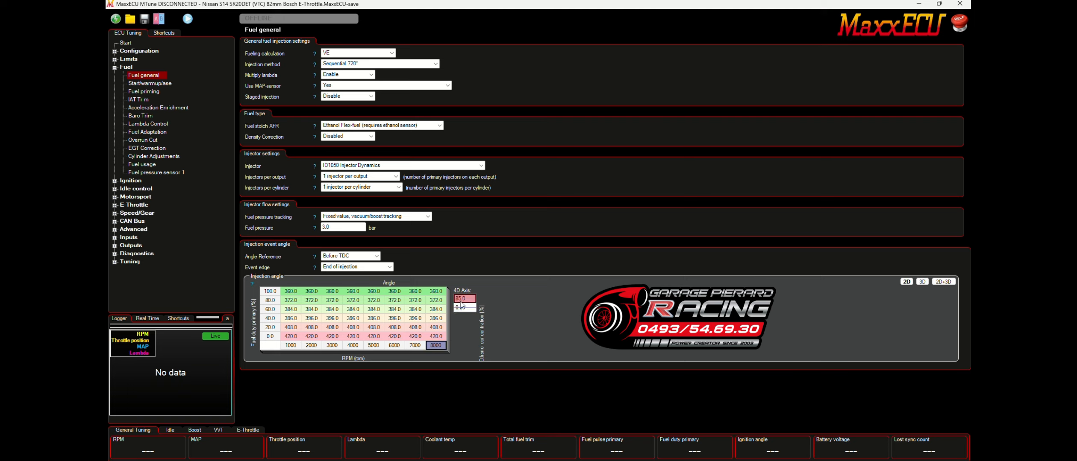
pyautogui.click(292, 294)
pyautogui.moveTo(292, 294); pyautogui.dragTo(454, 338)
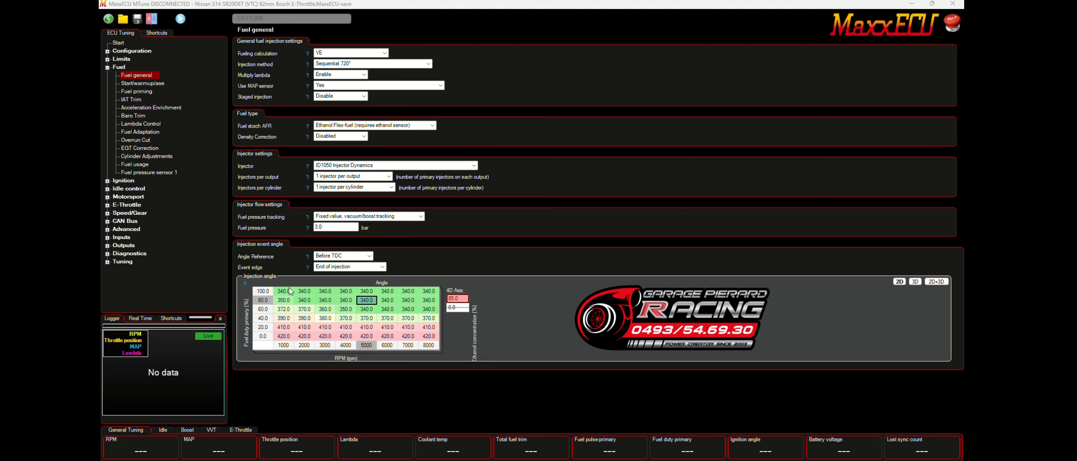
# Compare the injection angles of the 0 % and 85 % ethanol tables.
pyautogui.moveTo(288, 291); pyautogui.dragTo(384, 330)
pyautogui.click(461, 308)
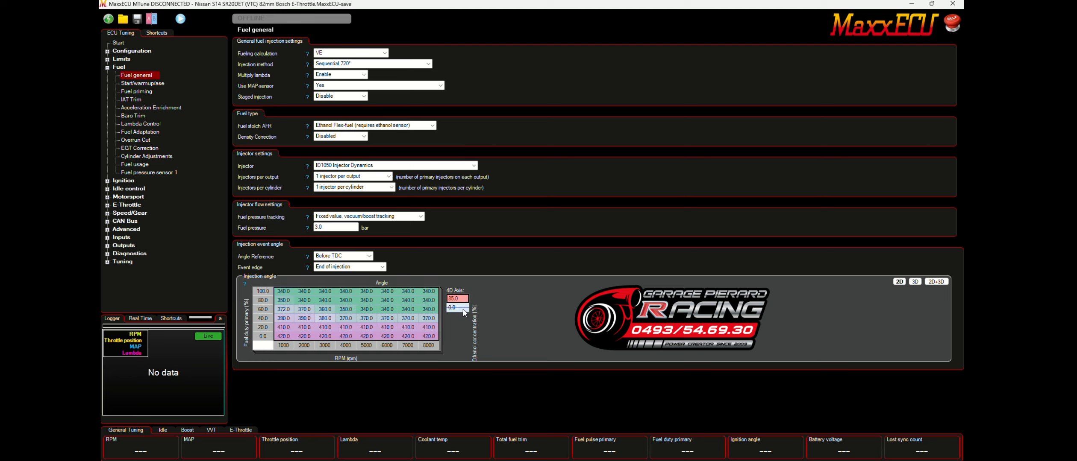
pyautogui.click(462, 299)
pyautogui.click(463, 309)
pyautogui.click(462, 300)
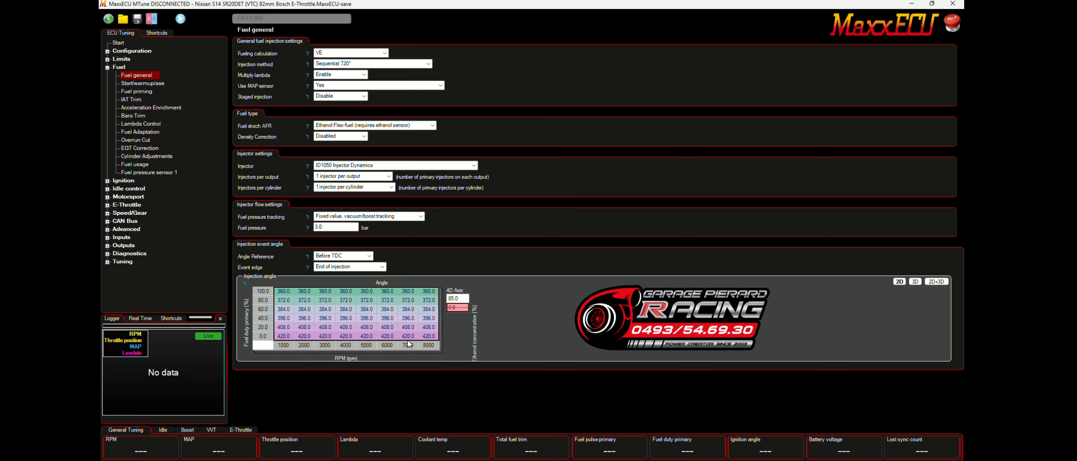
pyautogui.click(460, 308)
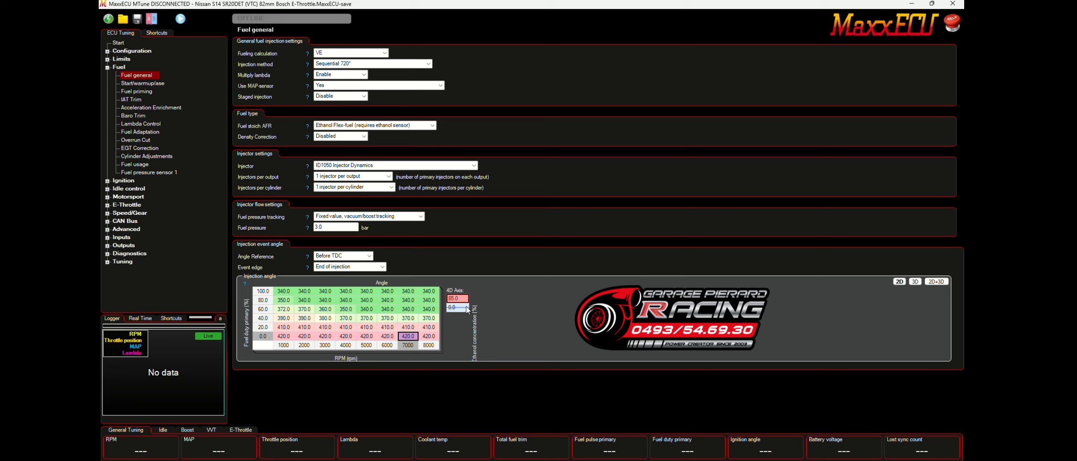
# In the Start/warmup/ase settings, add a 4D ethanol axis to the Cranking fuel table and display its 85 % layer.
pyautogui.click(140, 88)
pyautogui.click(139, 84)
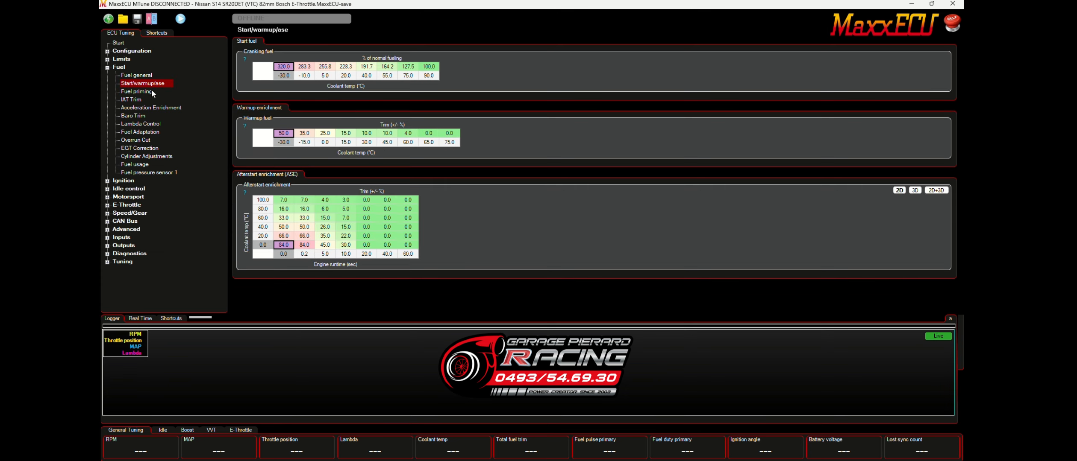
pyautogui.rightClick(435, 77)
pyautogui.moveTo(479, 165)
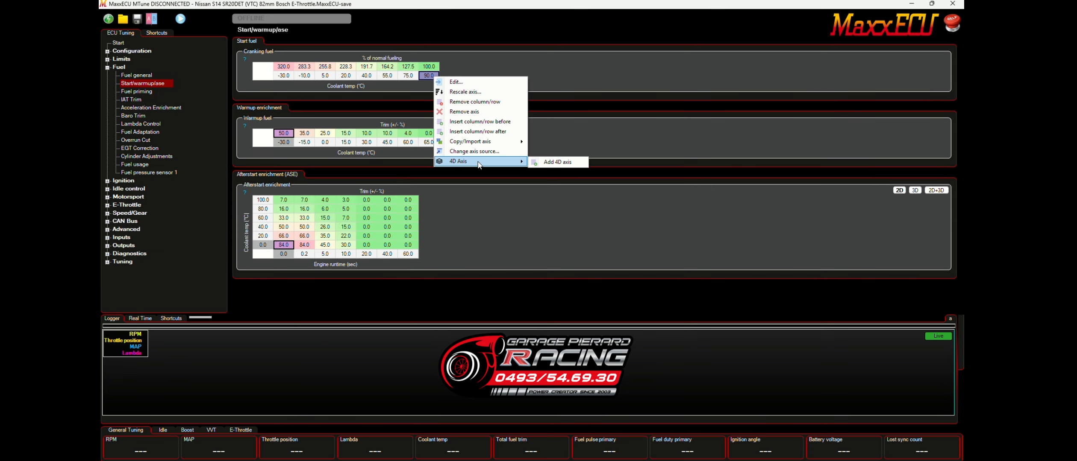
pyautogui.click(557, 162)
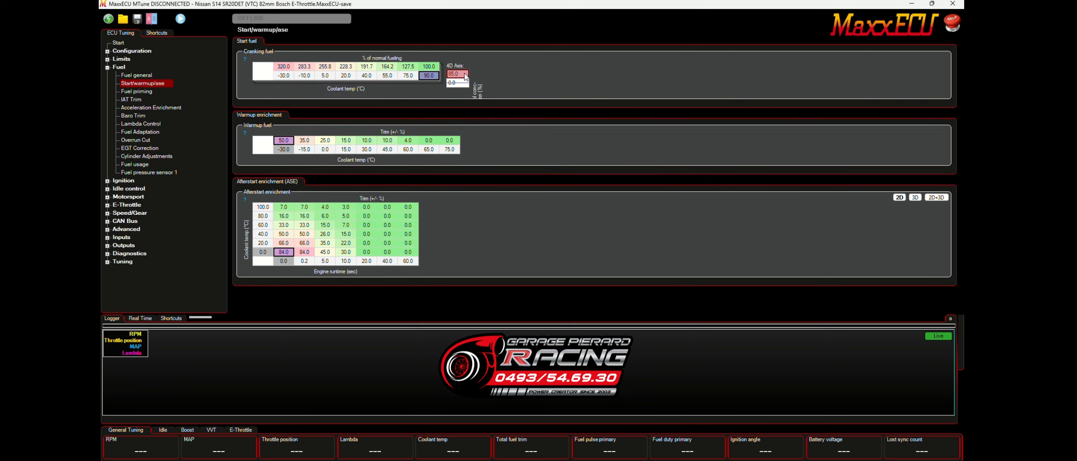
# Increase all Cranking fuel values in the 85 % ethanol layer by 25 %.
pyautogui.moveTo(281, 67); pyautogui.dragTo(445, 67)
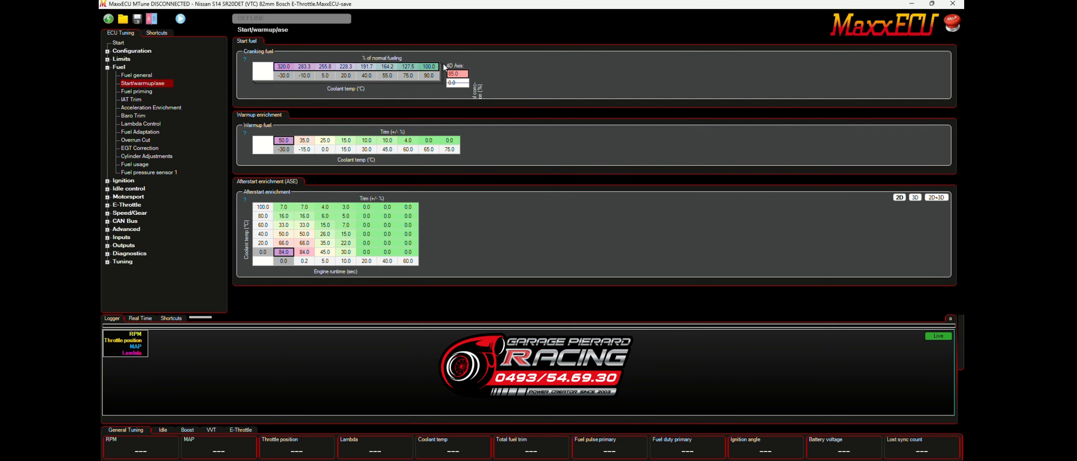
pyautogui.rightClick(397, 67)
pyautogui.click(431, 90)
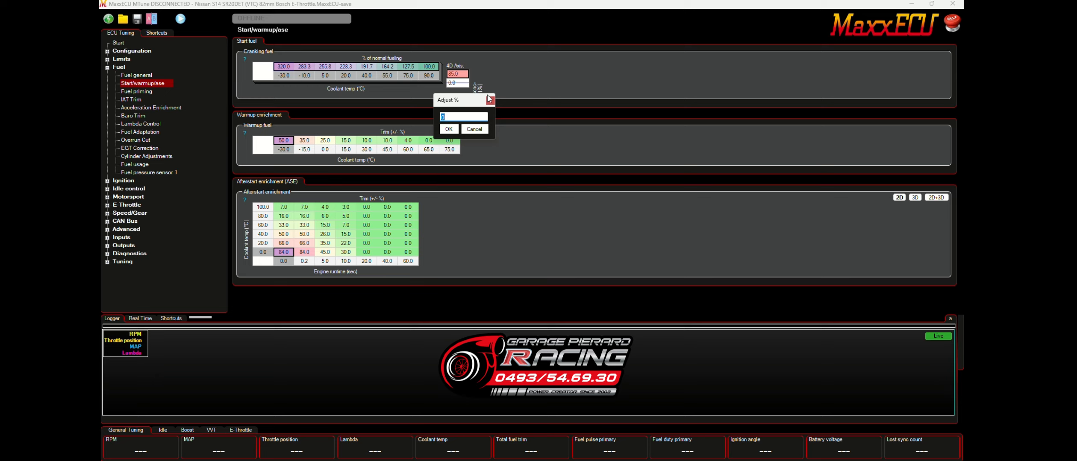
pyautogui.write('25')
pyautogui.click(448, 129)
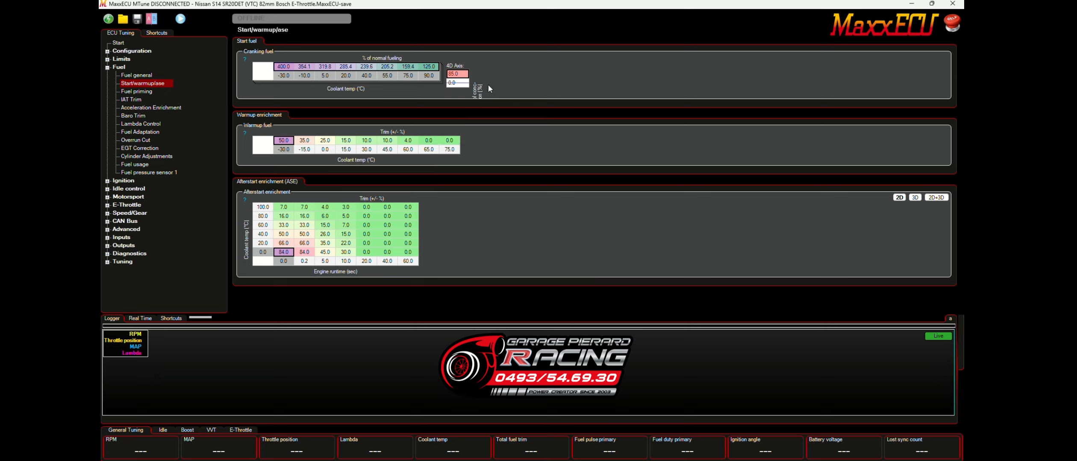
pyautogui.click(408, 65)
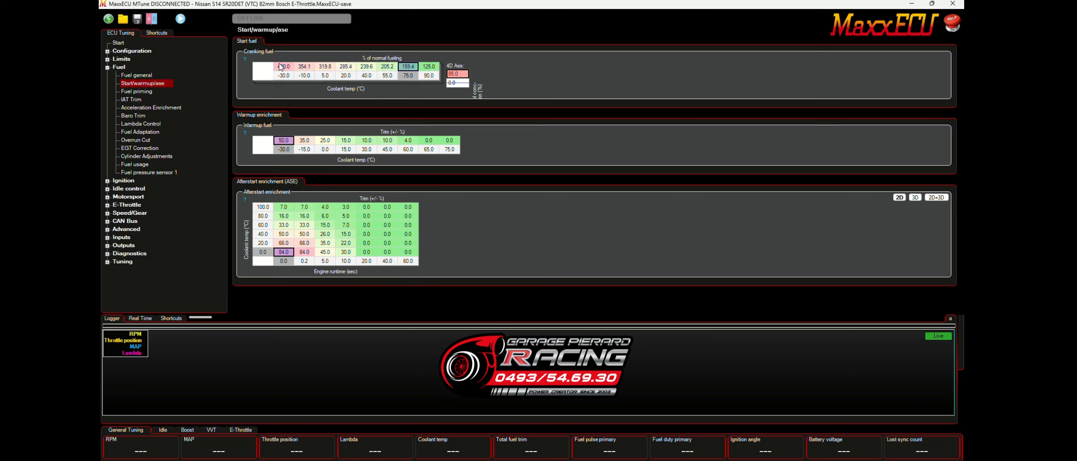
pyautogui.moveTo(280, 66); pyautogui.dragTo(450, 78)
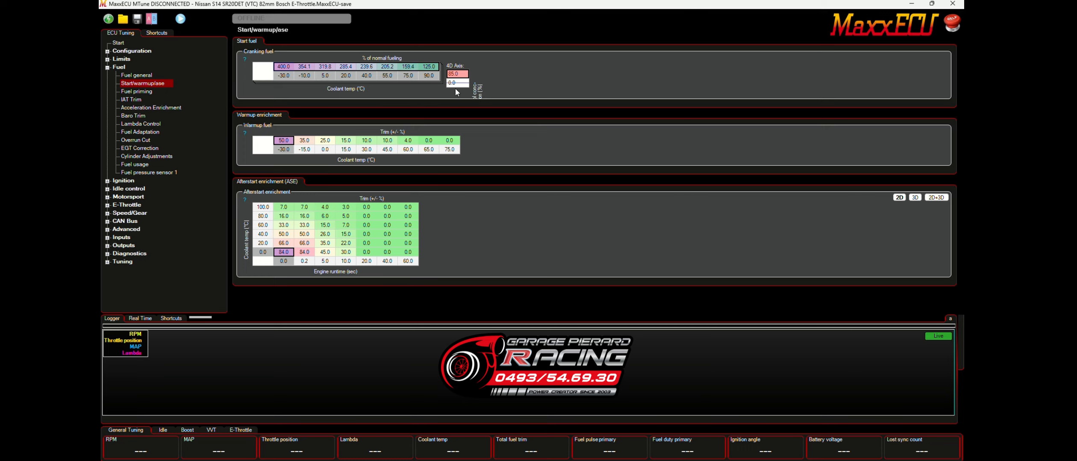
# Add a 4D ethanol axis to the Warmup fuel table and display its 85 % layer.
pyautogui.rightClick(450, 152)
pyautogui.moveTo(501, 242)
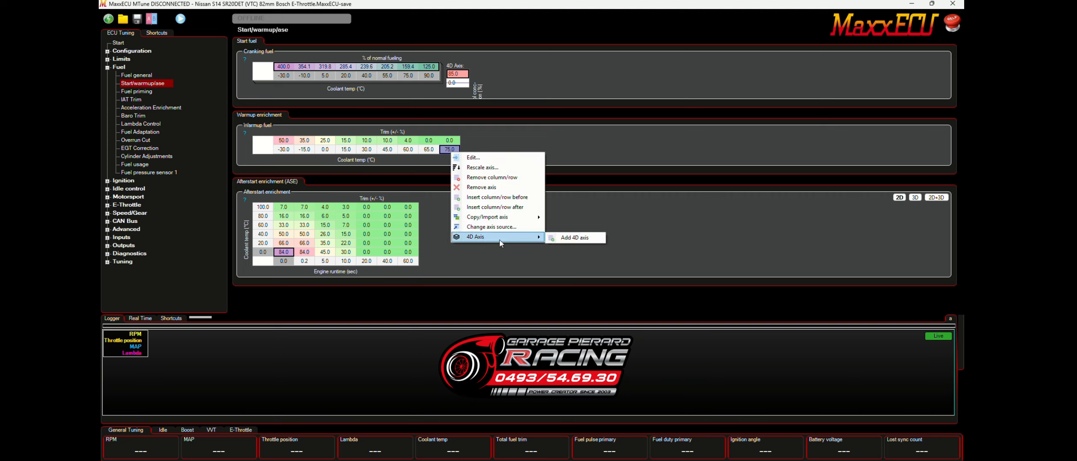
pyautogui.click(575, 238)
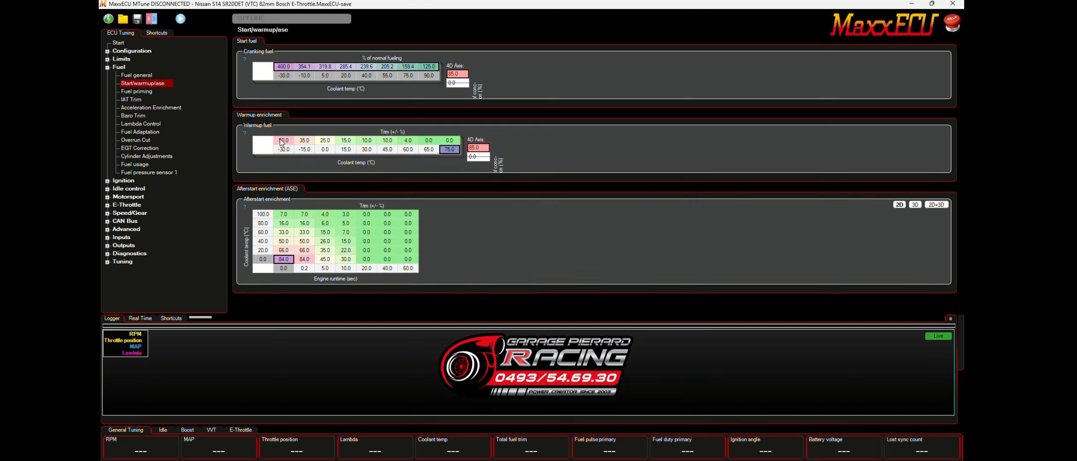
# Increase the 85 % ethanol Warmup fuel trims from -30 to 60 °C by 25 %.
pyautogui.moveTo(283, 141); pyautogui.dragTo(407, 142)
pyautogui.rightClick(406, 140)
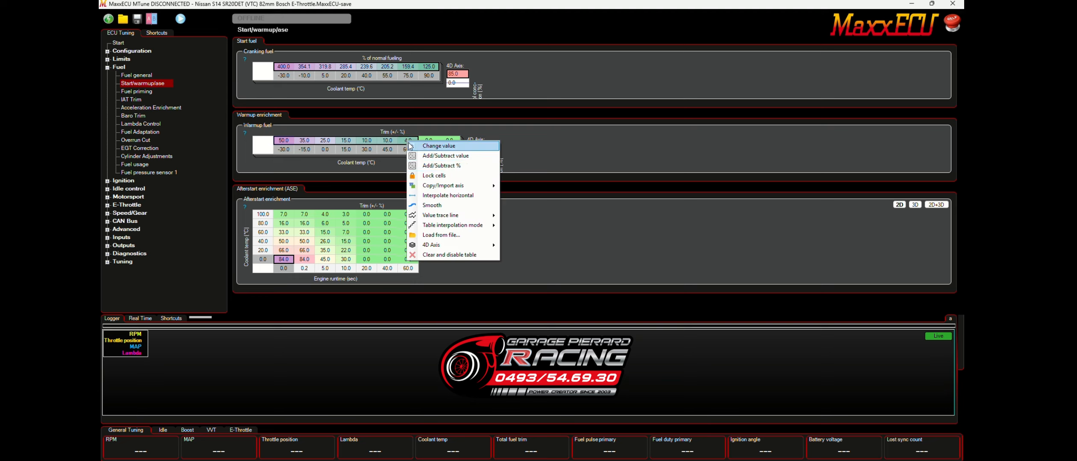
pyautogui.click(440, 162)
pyautogui.write('25')
pyautogui.press('Return')
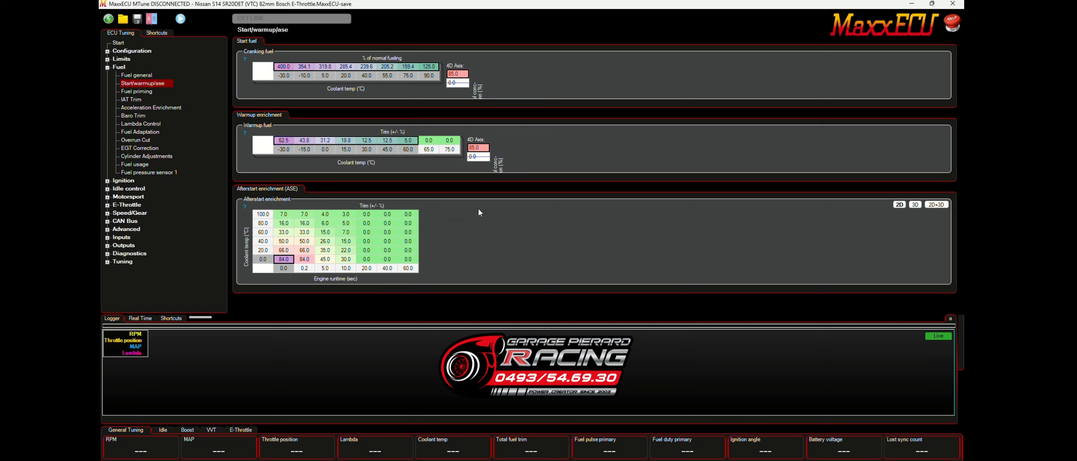
# Add a 4D ethanol axis to the Afterstart enrichment table and display its 85 % layer.
pyautogui.click(382, 250)
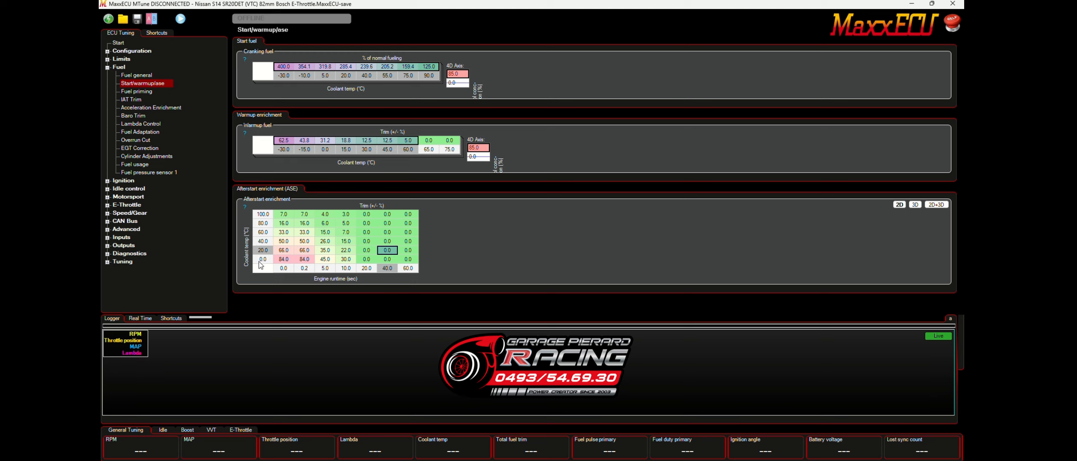
pyautogui.moveTo(285, 264); pyautogui.dragTo(346, 214)
pyautogui.rightClick(343, 226)
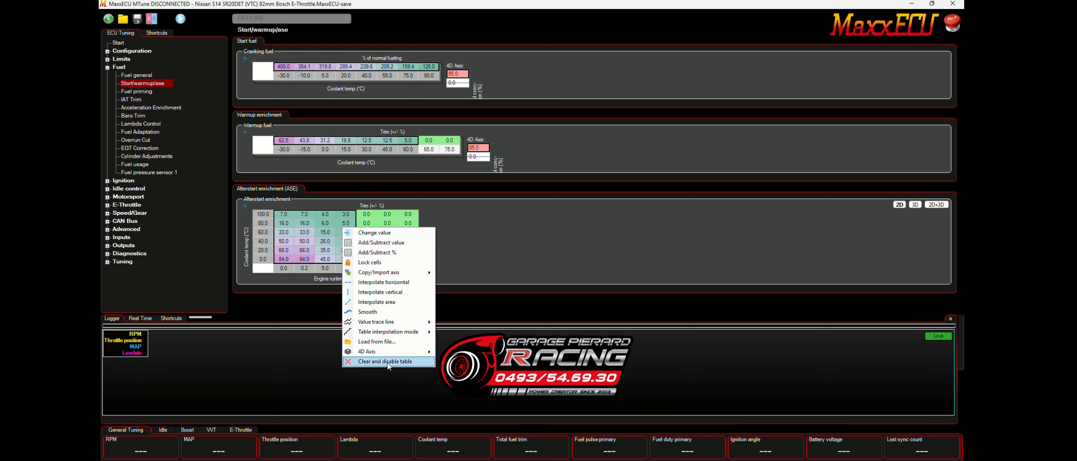
pyautogui.moveTo(403, 354)
pyautogui.click(440, 354)
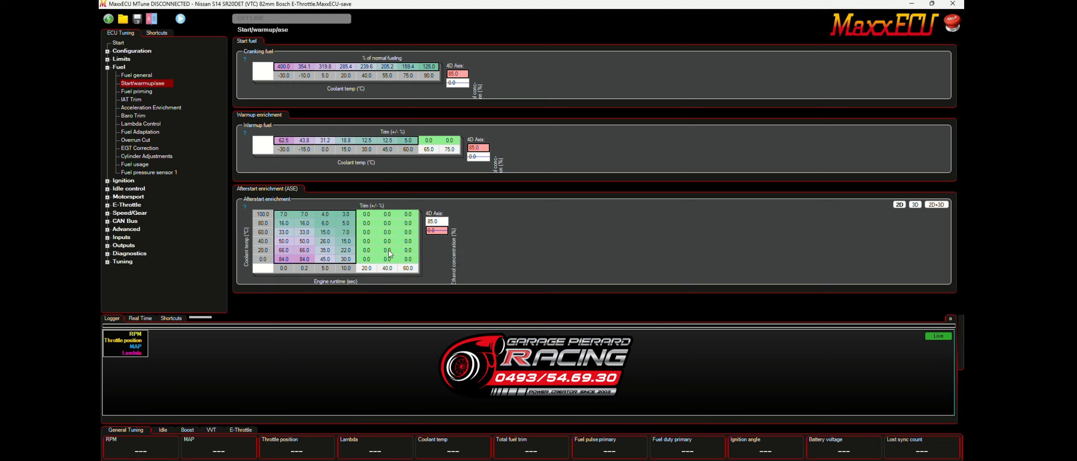
pyautogui.click(442, 220)
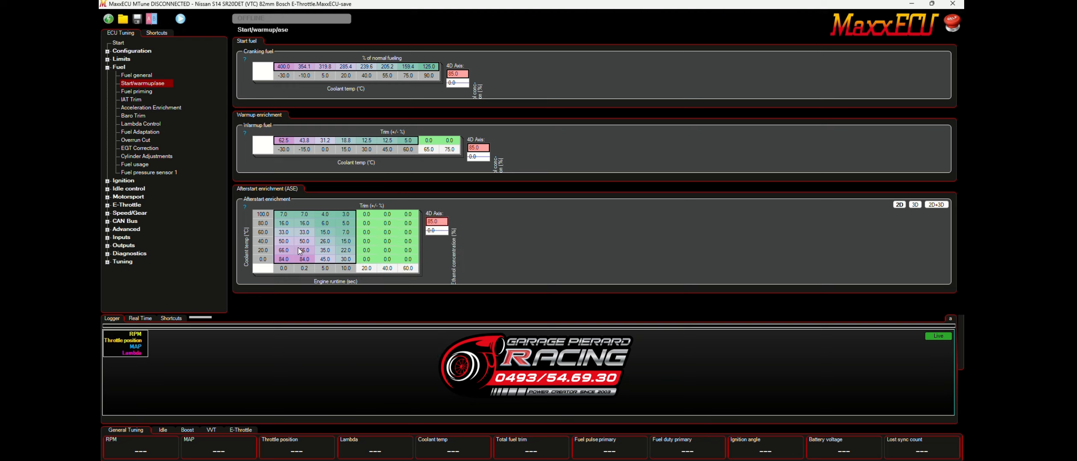
# Increase the 85 % ethanol Afterstart enrichment trims for 0 to 10 seconds of engine runtime by 25 %.
pyautogui.rightClick(352, 218)
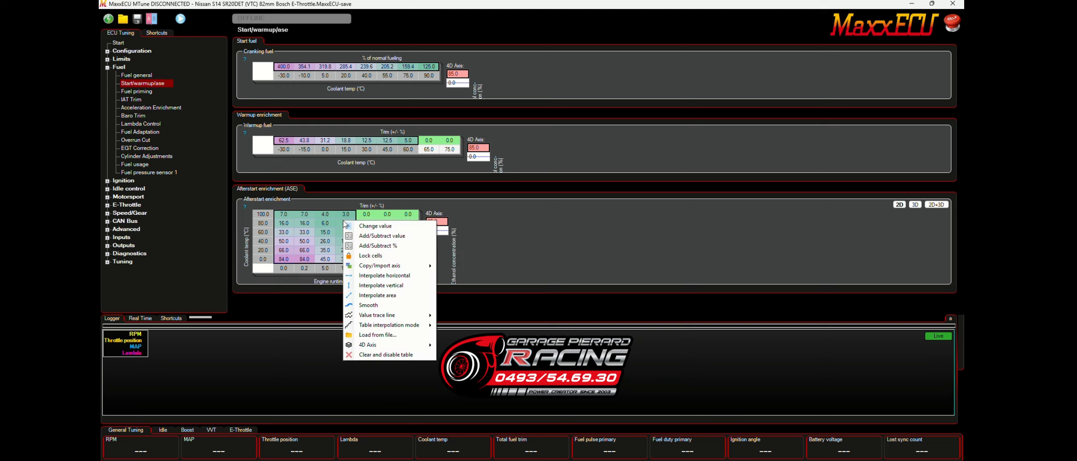
pyautogui.click(380, 250)
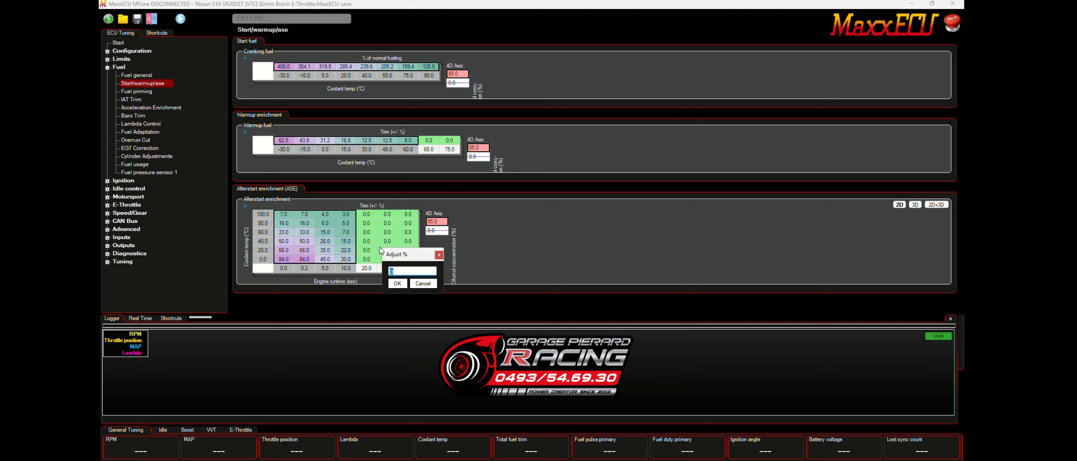
pyautogui.write('25')
pyautogui.click(396, 284)
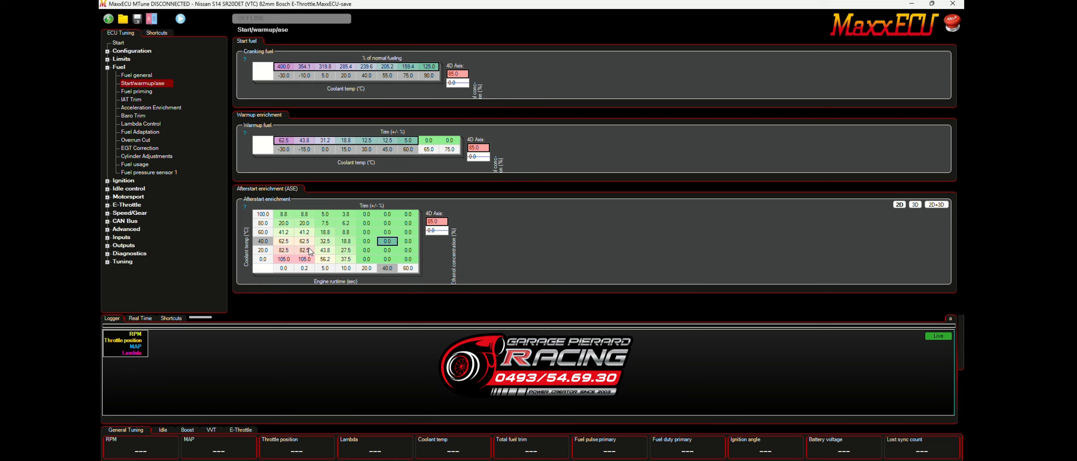
# Add a 4D ethanol axis to the Prime pulse fuel table in the fuel priming settings.
pyautogui.click(138, 92)
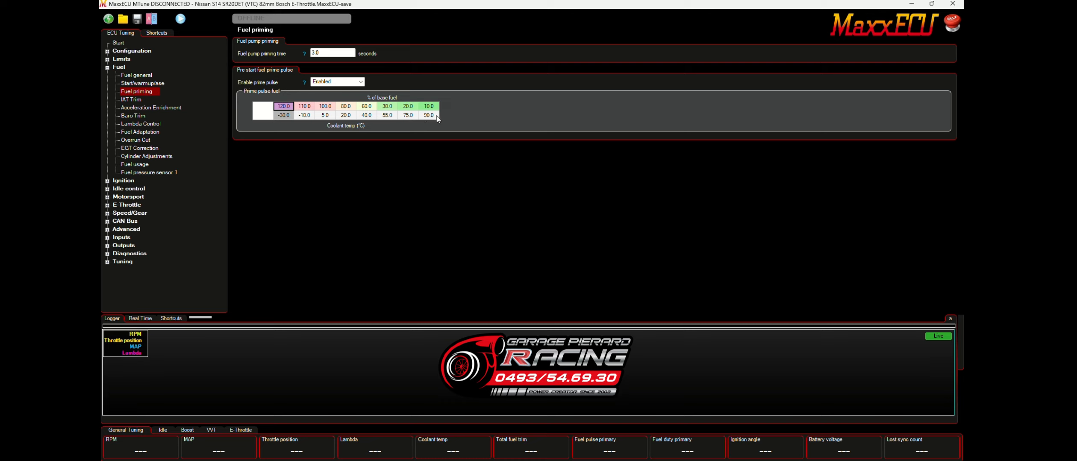
pyautogui.rightClick(431, 115)
pyautogui.moveTo(470, 200)
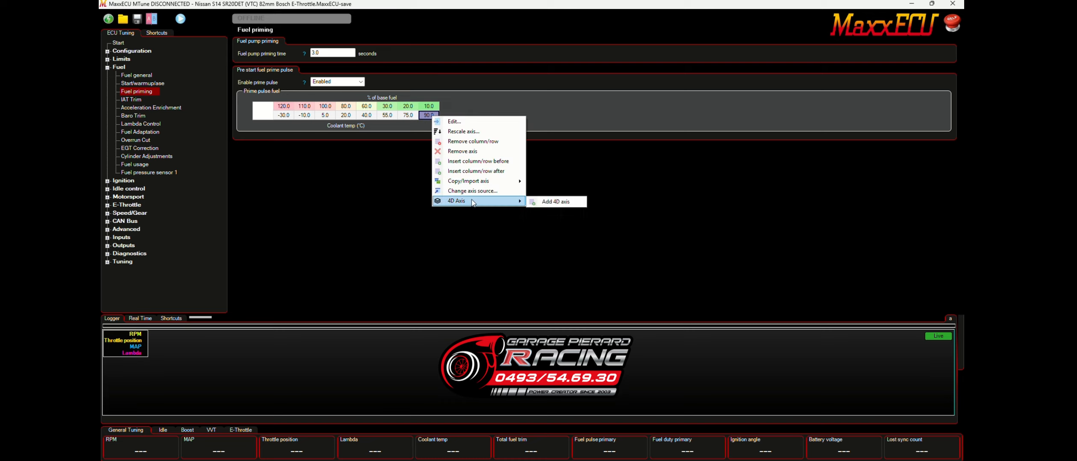
pyautogui.click(555, 203)
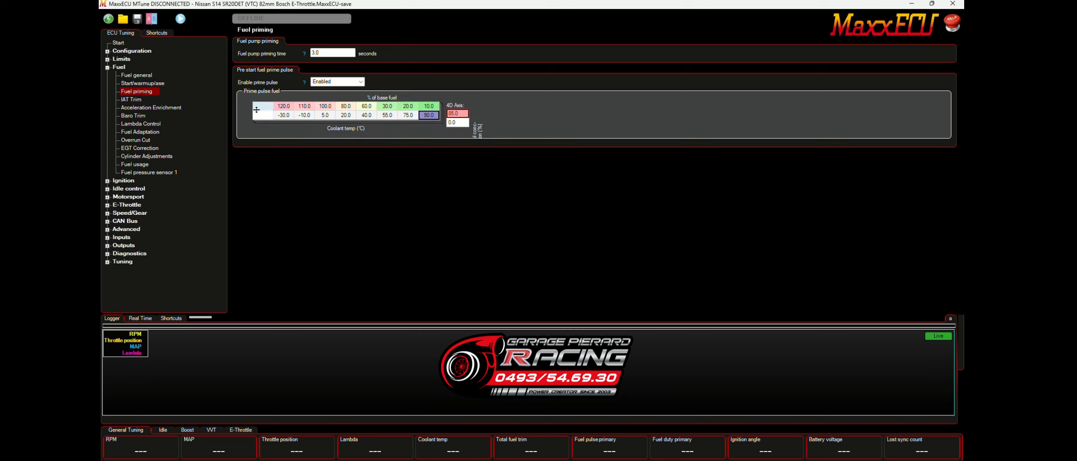
# Increase the 85 % ethanol Prime pulse fuel values from -30 to 75 °C by 25 %.
pyautogui.moveTo(283, 110); pyautogui.dragTo(414, 110)
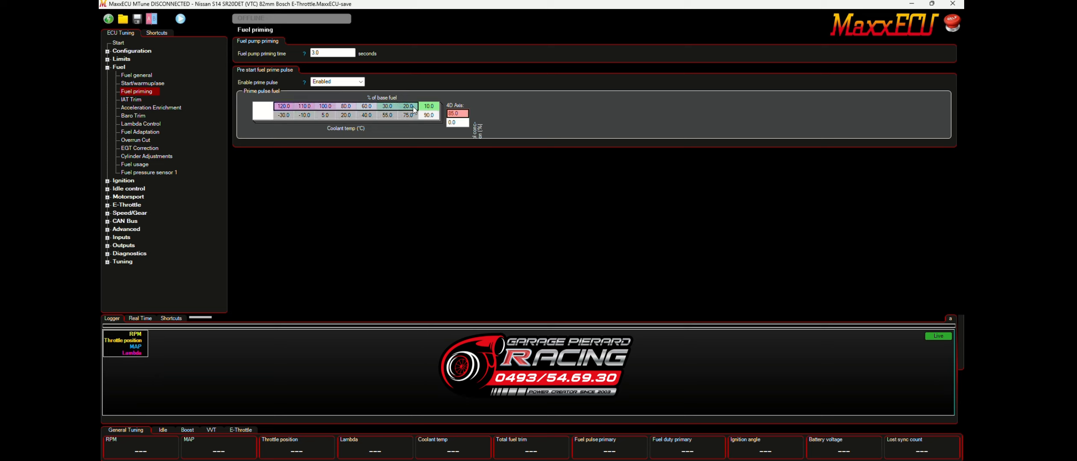
pyautogui.rightClick(413, 109)
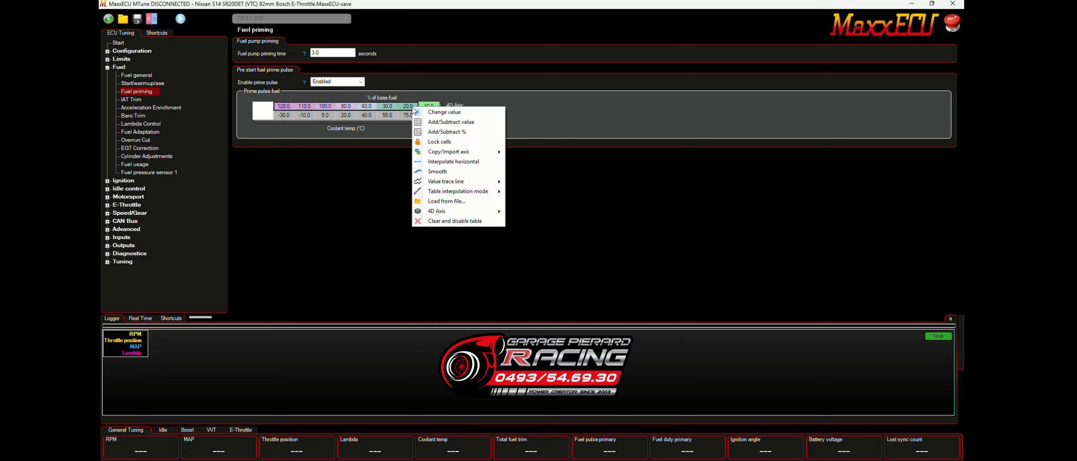
pyautogui.click(447, 135)
pyautogui.write('25')
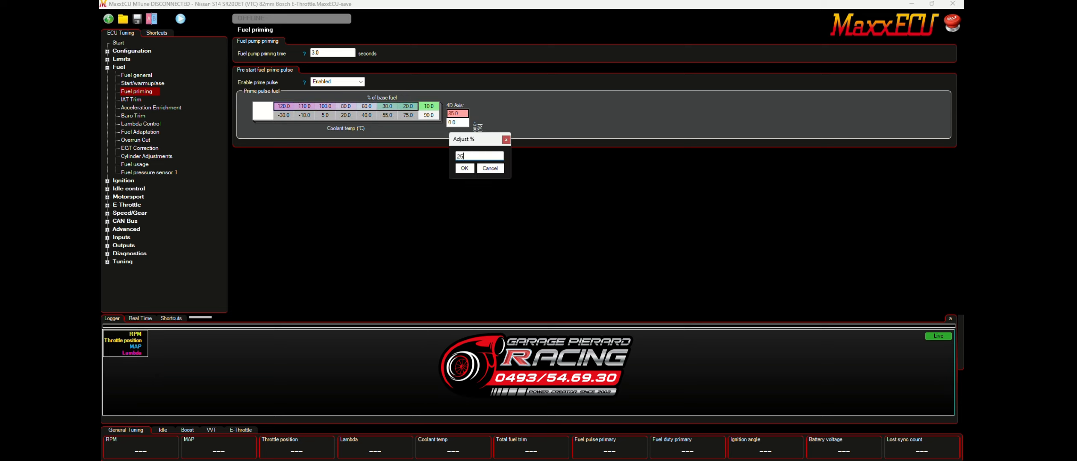
pyautogui.click(463, 168)
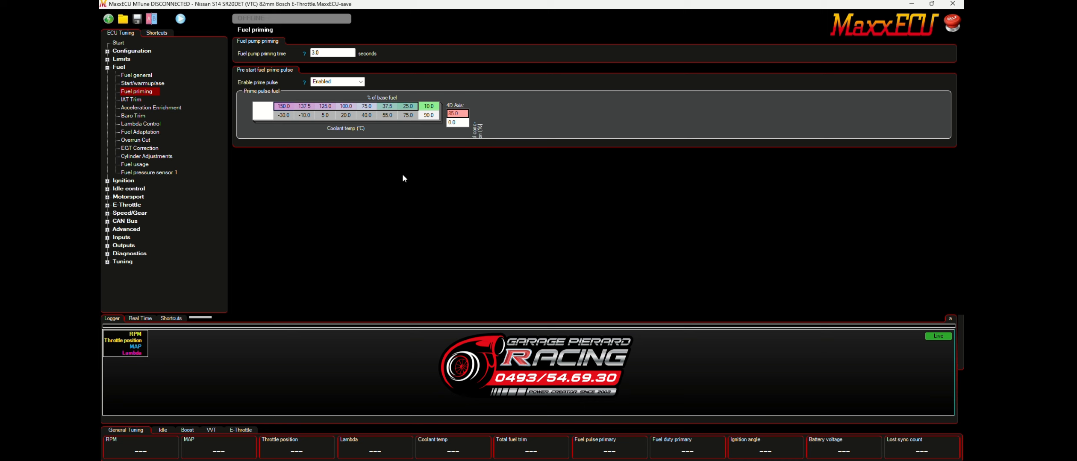
# Insert a column after 75 °C in the Warmup fuel table and another after 90 °C in the Cranking fuel table.
pyautogui.click(143, 84)
pyautogui.click(450, 149)
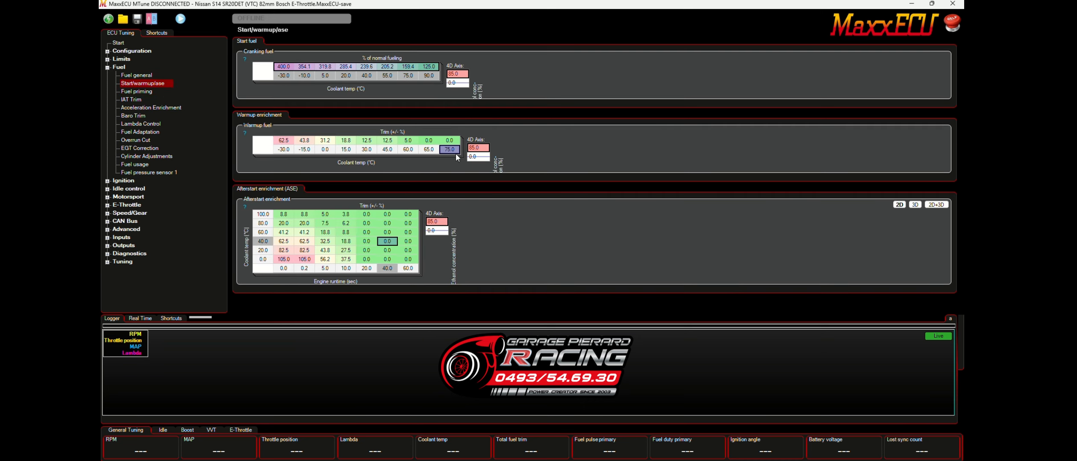
pyautogui.rightClick(455, 151)
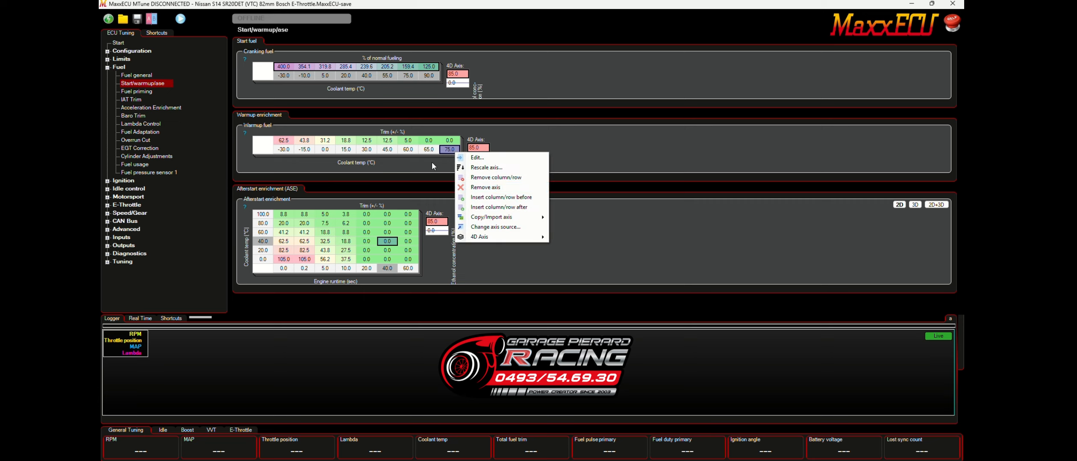
pyautogui.click(507, 210)
pyautogui.click(427, 78)
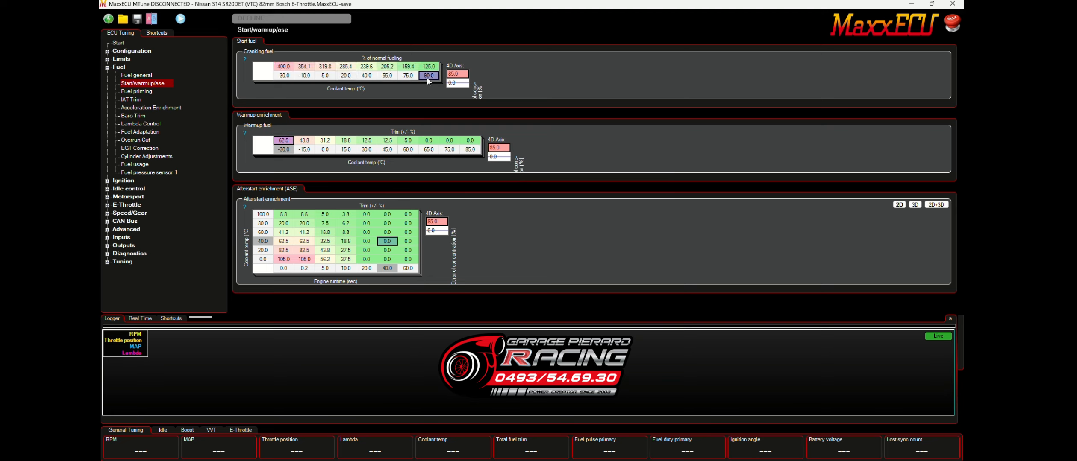
pyautogui.rightClick(427, 79)
pyautogui.click(470, 136)
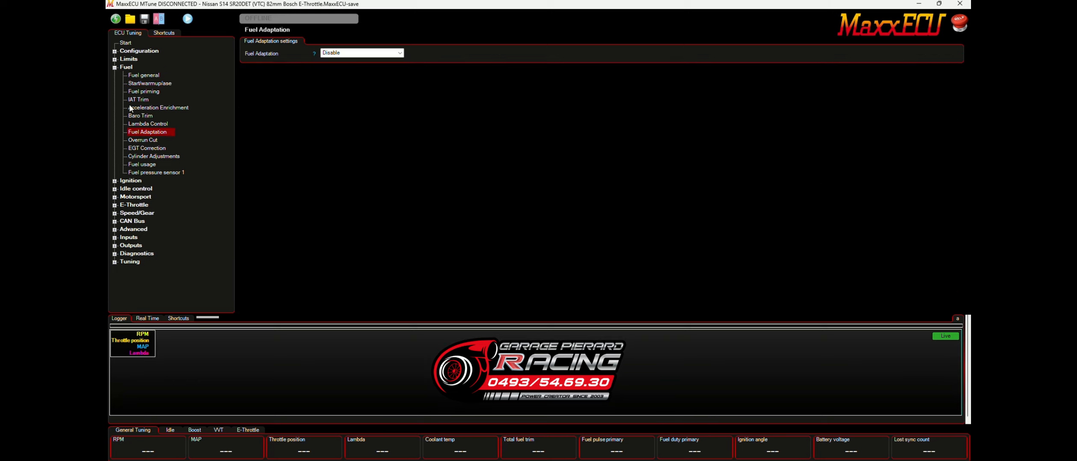
# Add a 4D ethanol axis to the CLT correction table in the ignition correction settings.
pyautogui.click(107, 67)
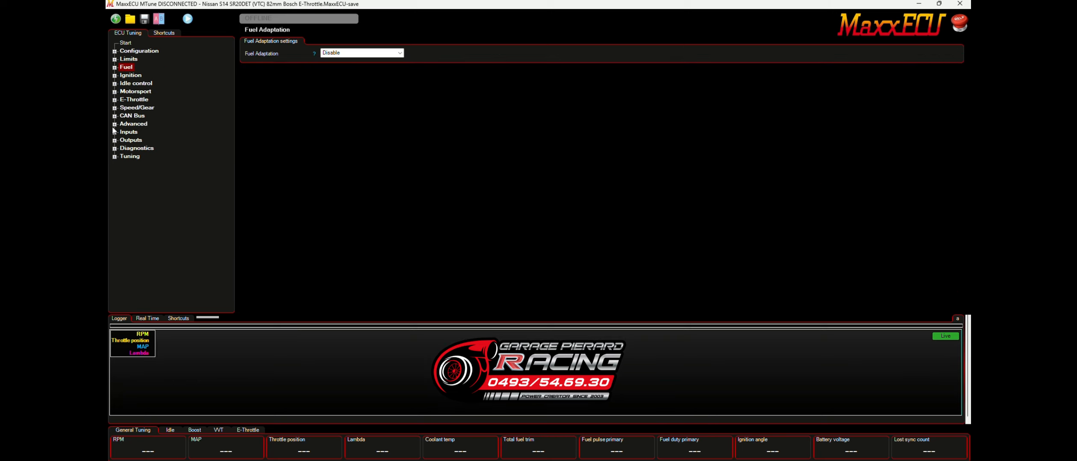
pyautogui.click(114, 75)
pyautogui.click(150, 92)
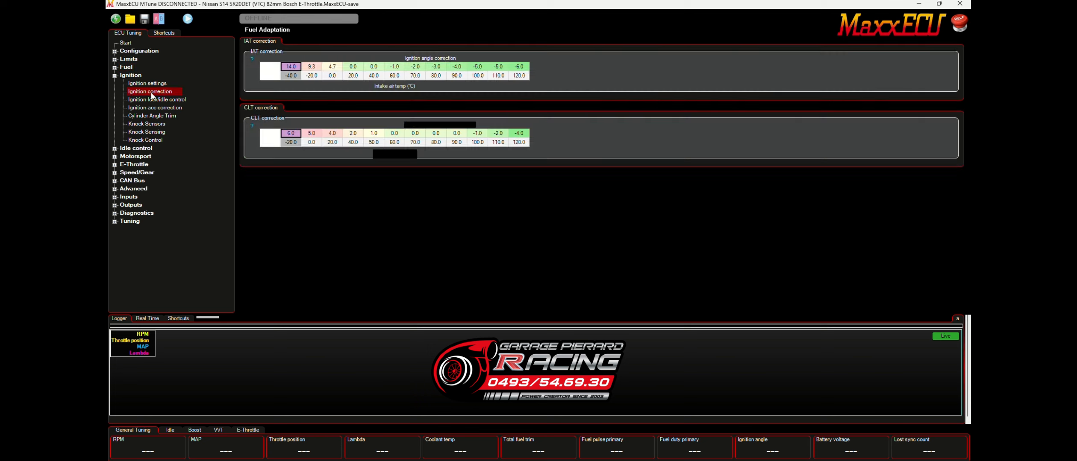
pyautogui.rightClick(522, 146)
pyautogui.moveTo(598, 229)
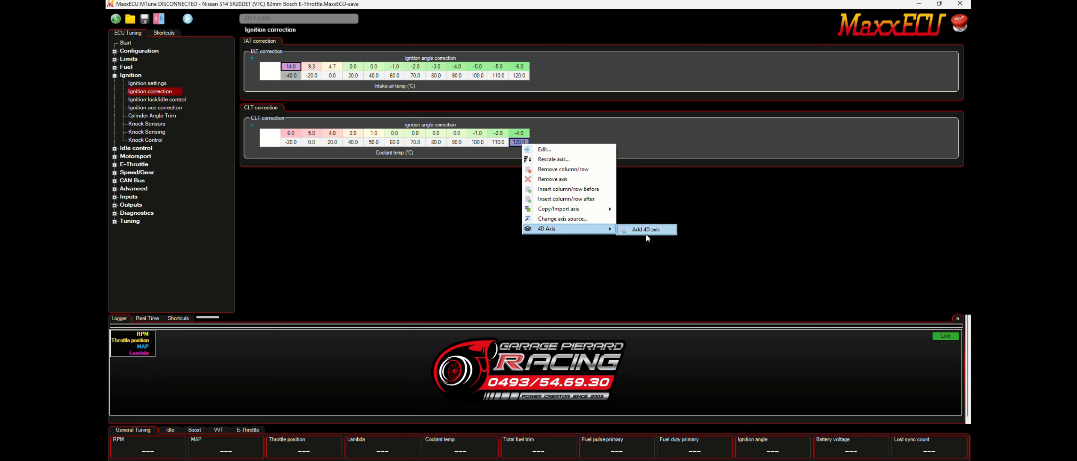
pyautogui.click(646, 231)
# Raise the 85 % ethanol CLT ignition corrections from -20 to 40 °C by 4 degrees.
pyautogui.click(289, 136)
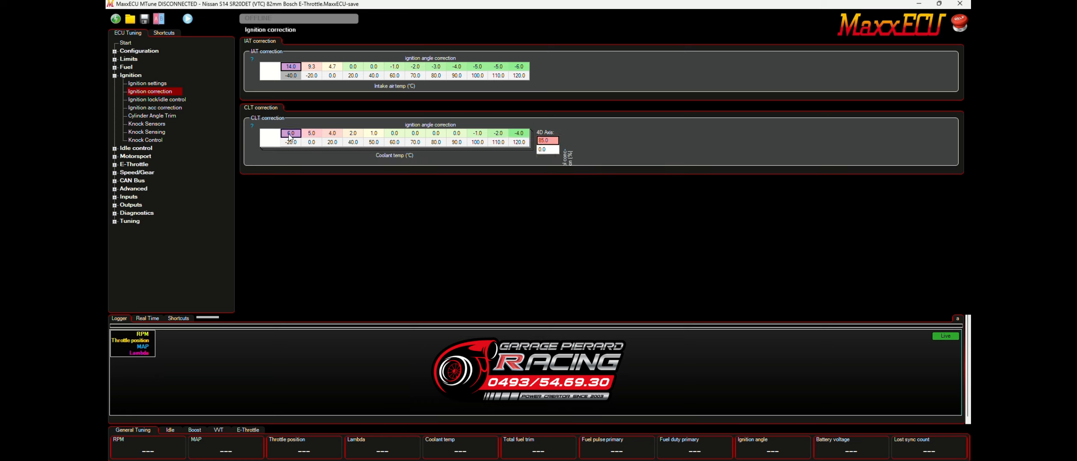
pyautogui.moveTo(289, 135); pyautogui.dragTo(358, 133)
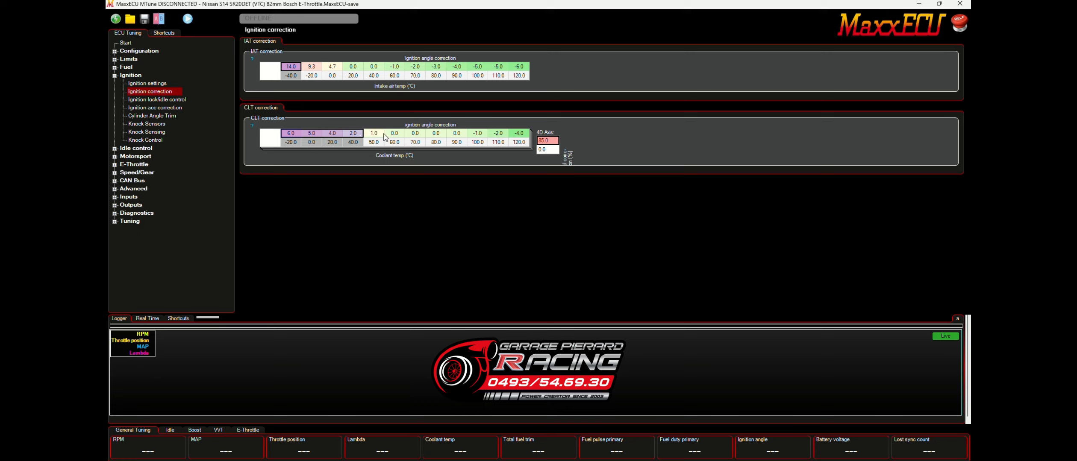
pyautogui.press('+')
# Set the 85 % ethanol CLT correction to 4.0 at 50 °C and 2.0 at 60 °C, and compare it with the 0 % layer.
pyautogui.click(374, 135)
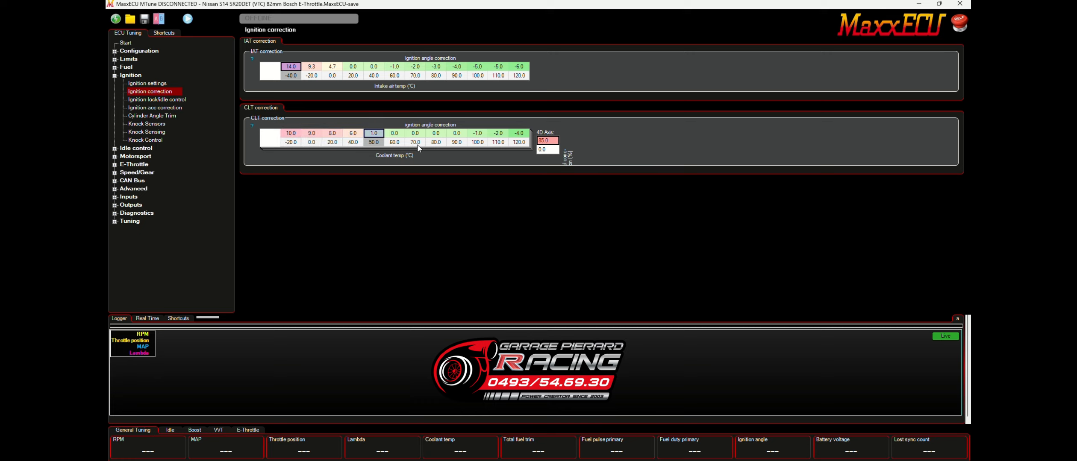
pyautogui.press('+')
pyautogui.write('4')
pyautogui.click(394, 136)
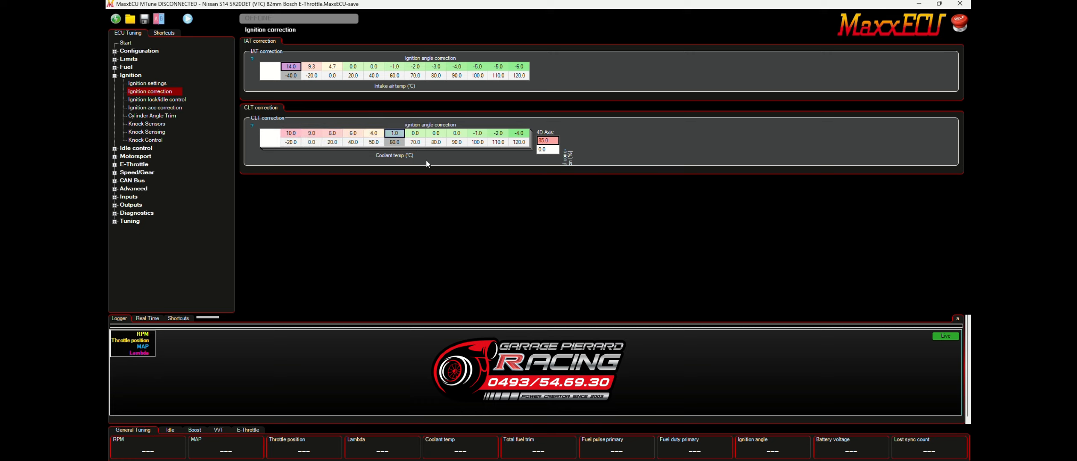
pyautogui.click(436, 142)
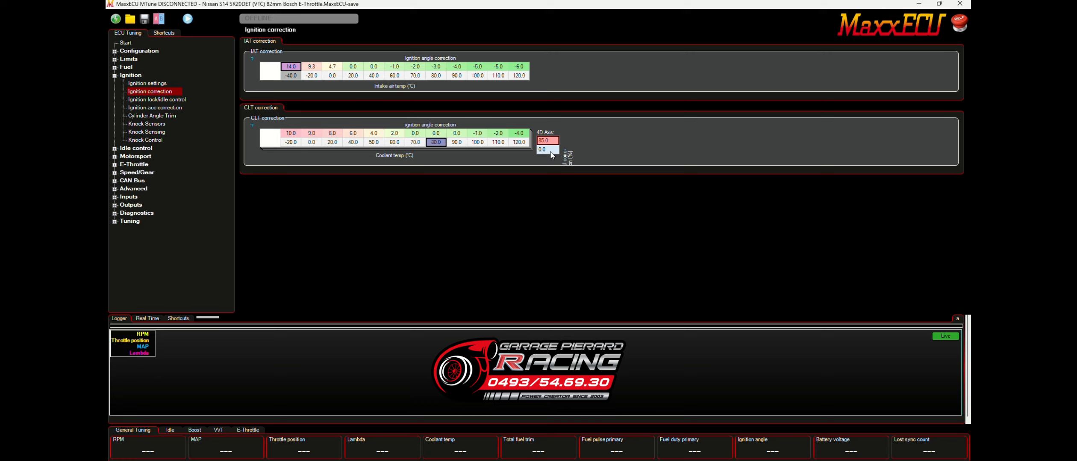
pyautogui.click(551, 152)
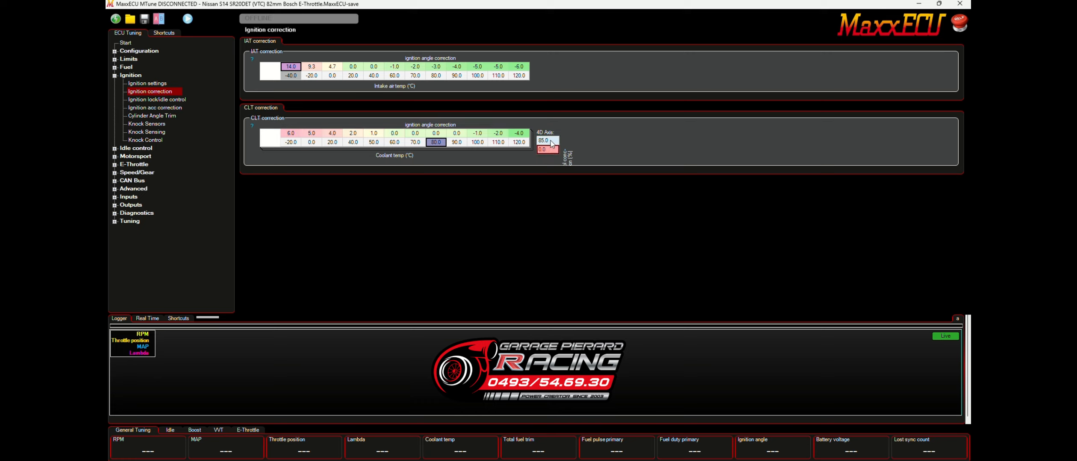
pyautogui.click(549, 141)
# Add a 4D ethanol axis to the IAT correction table and raise its 85 % values from -40 to 40 °C by 4 degrees.
pyautogui.rightClick(524, 76)
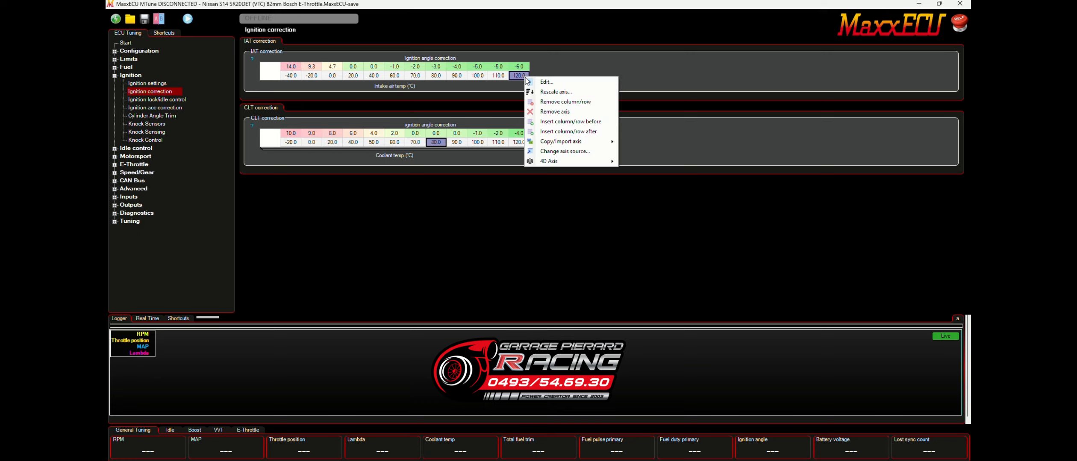
pyautogui.moveTo(583, 159)
pyautogui.click(648, 163)
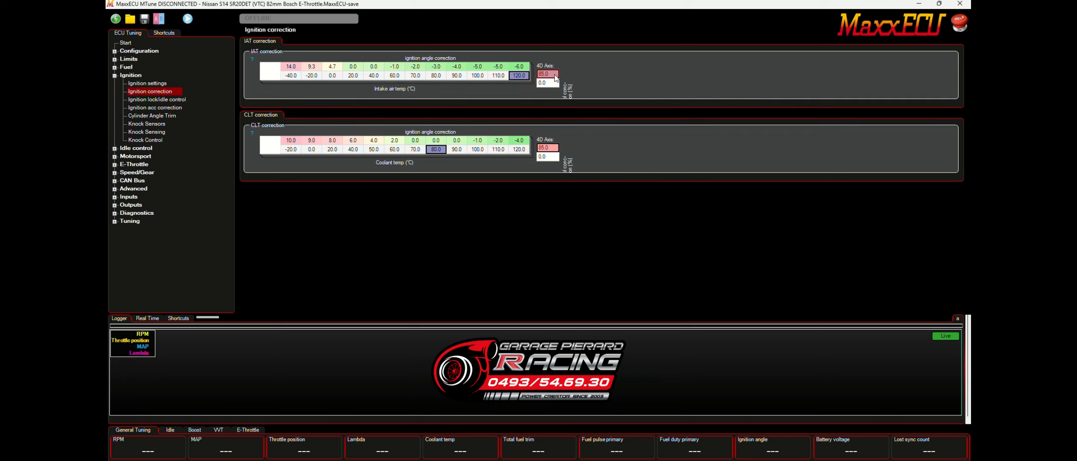
pyautogui.moveTo(293, 68); pyautogui.dragTo(367, 69)
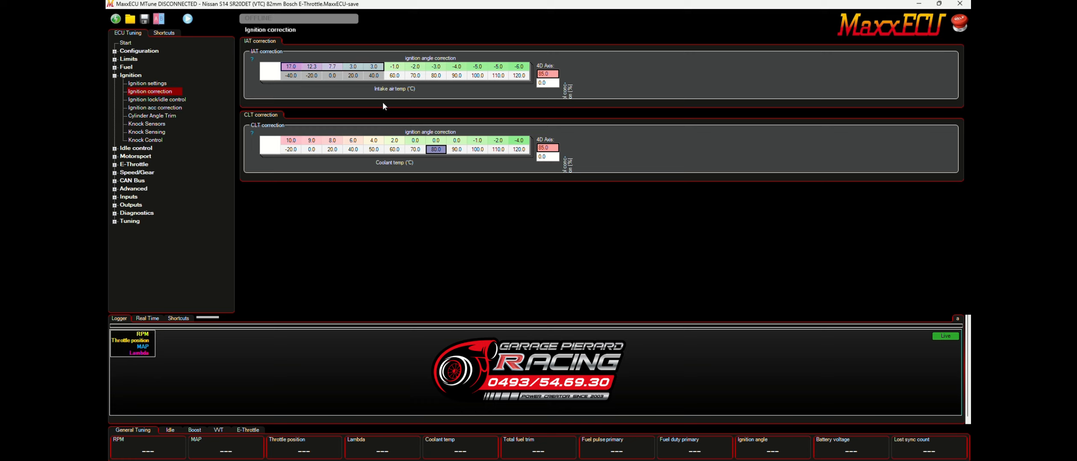
pyautogui.click(415, 67)
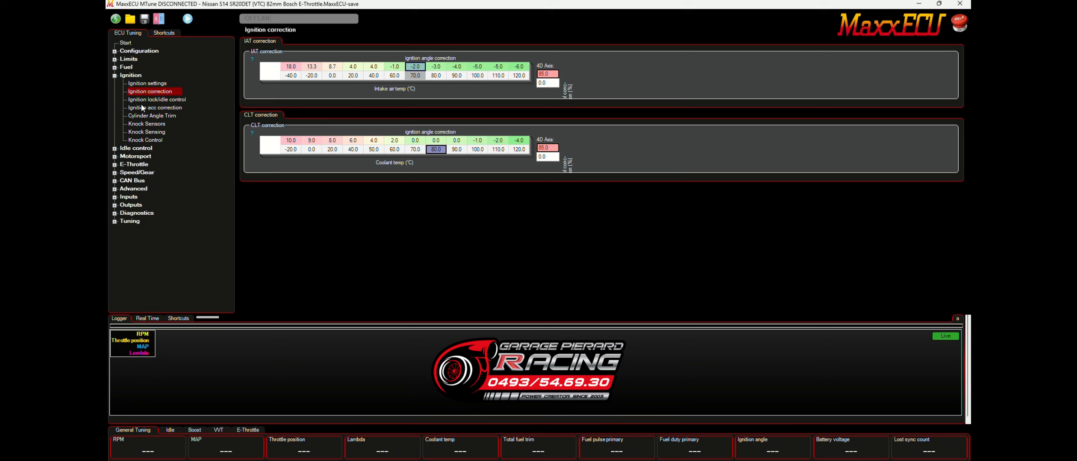
# Add a 4D ethanol axis to VE Table 1 in the main fuel tuning table.
pyautogui.click(114, 76)
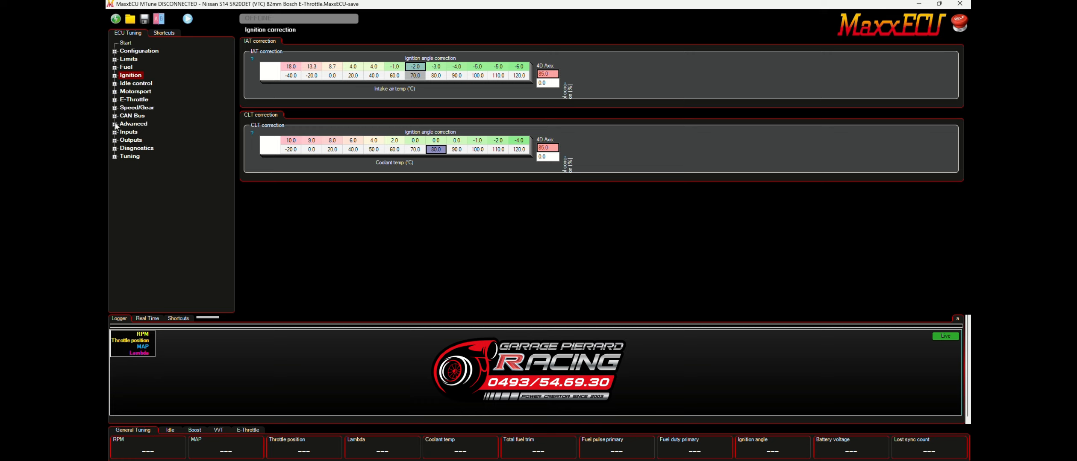
pyautogui.click(115, 157)
pyautogui.click(155, 165)
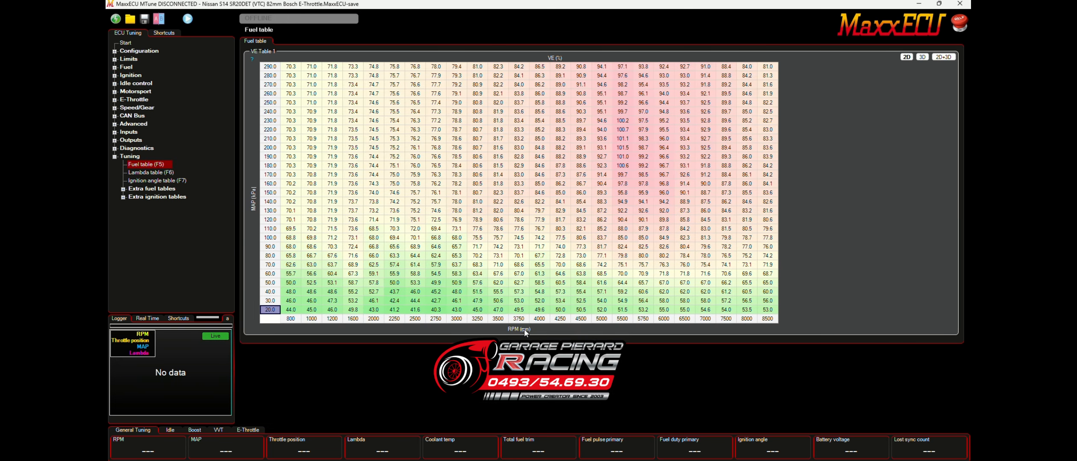
pyautogui.click(772, 319)
pyautogui.rightClick(772, 318)
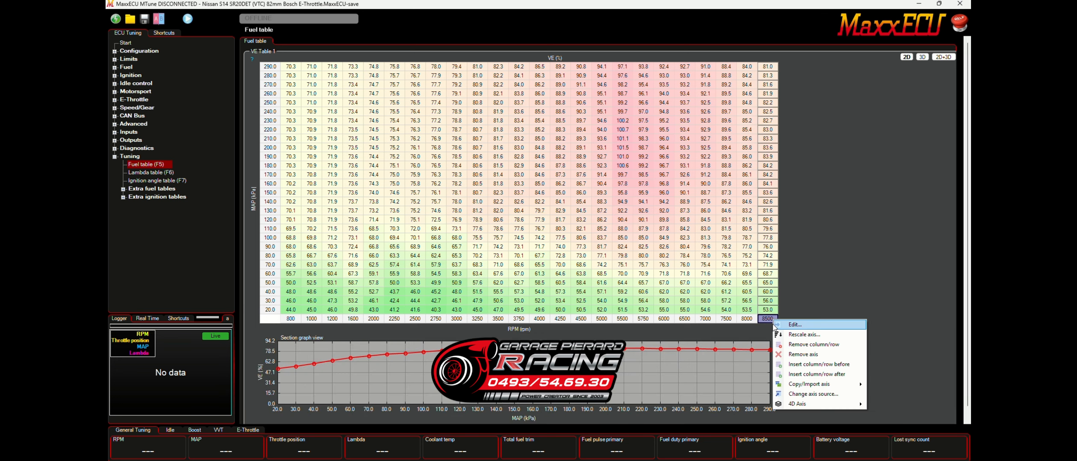
pyautogui.moveTo(805, 405)
pyautogui.click(915, 405)
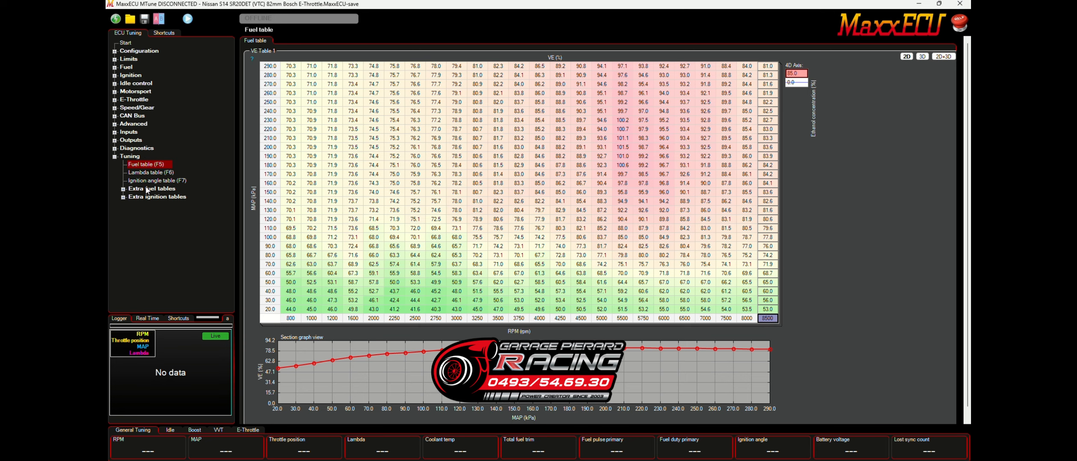
# Add a 4D ethanol axis to Lambda table 1.
pyautogui.click(149, 174)
pyautogui.rightClick(767, 318)
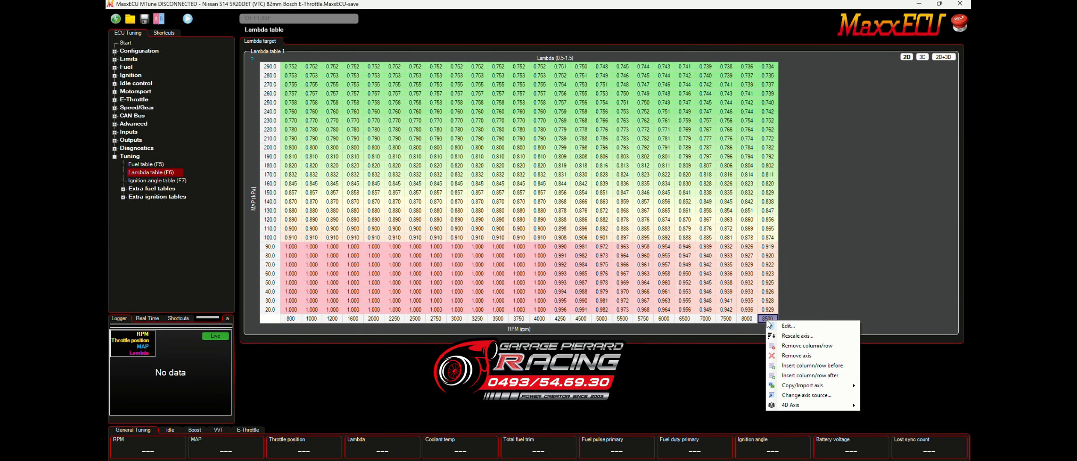
pyautogui.moveTo(808, 410)
pyautogui.click(872, 411)
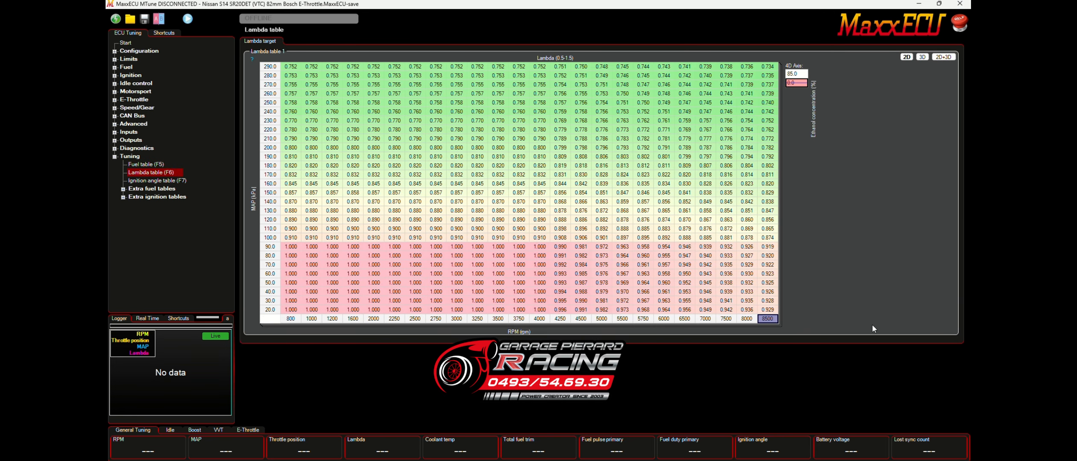
# Add a 4D ethanol axis to Ignition angle table 1.
pyautogui.click(164, 181)
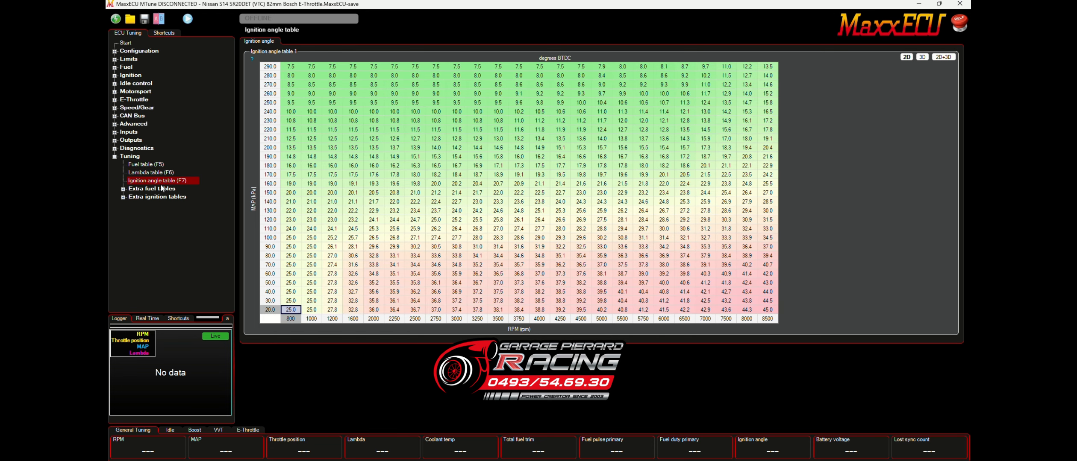
pyautogui.rightClick(771, 320)
pyautogui.moveTo(812, 406)
pyautogui.click(885, 408)
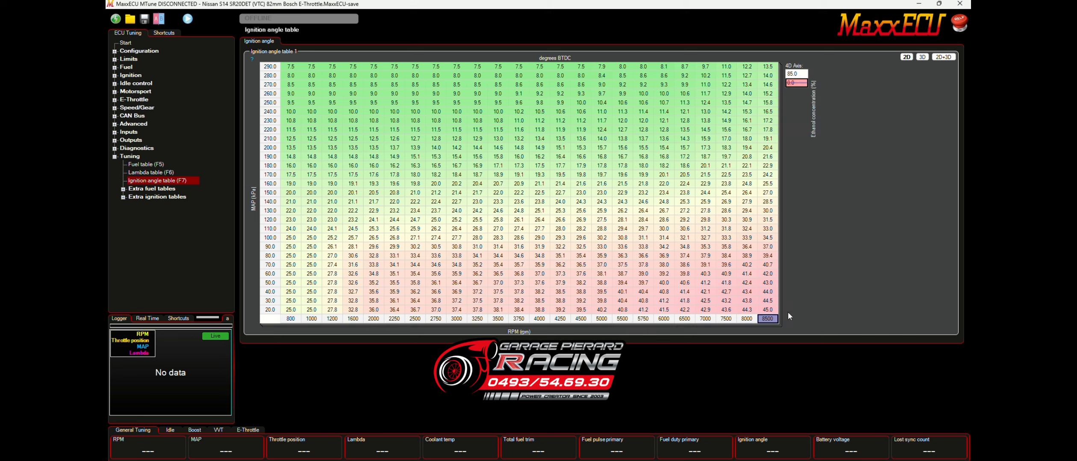
# Raise every value in the 85 % ethanol layer of Ignition angle table 1 by 4.5 degrees.
pyautogui.click(803, 73)
pyautogui.moveTo(295, 66); pyautogui.dragTo(771, 312)
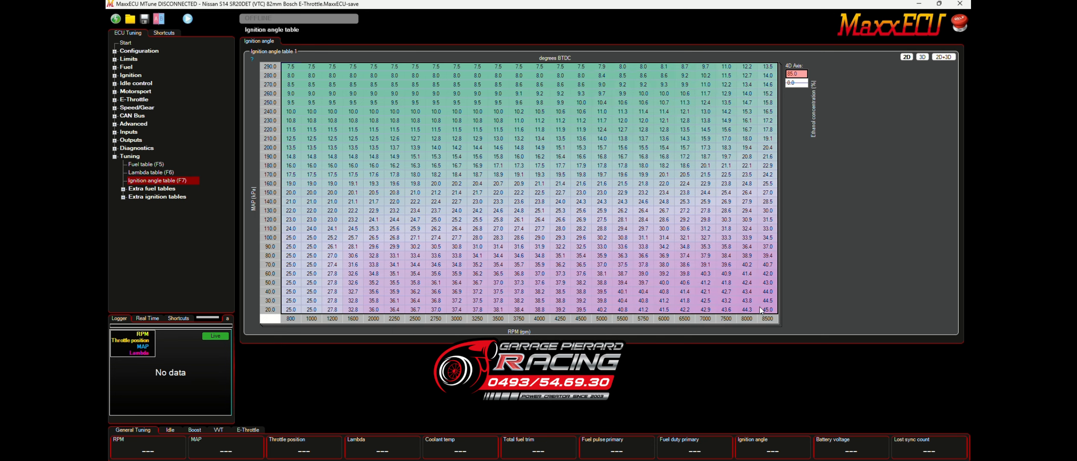
pyautogui.press('pageup')
pyautogui.press('pageup')
pyautogui.press('pageup')
pyautogui.press('pageup')
pyautogui.press('pageup')
pyautogui.press('pageup')
pyautogui.press('pageup')
pyautogui.press('pageup')
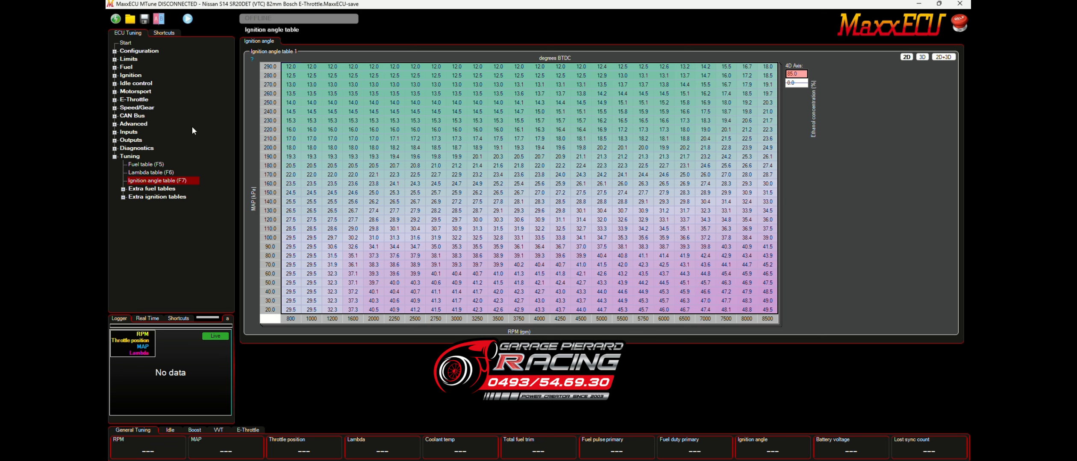
# Raise the 200 to 290 kPa targets in Lambda table 1's 85 % ethanol layer by 0.13 and taper the increase toward low MAP.
pyautogui.click(159, 173)
pyautogui.click(684, 139)
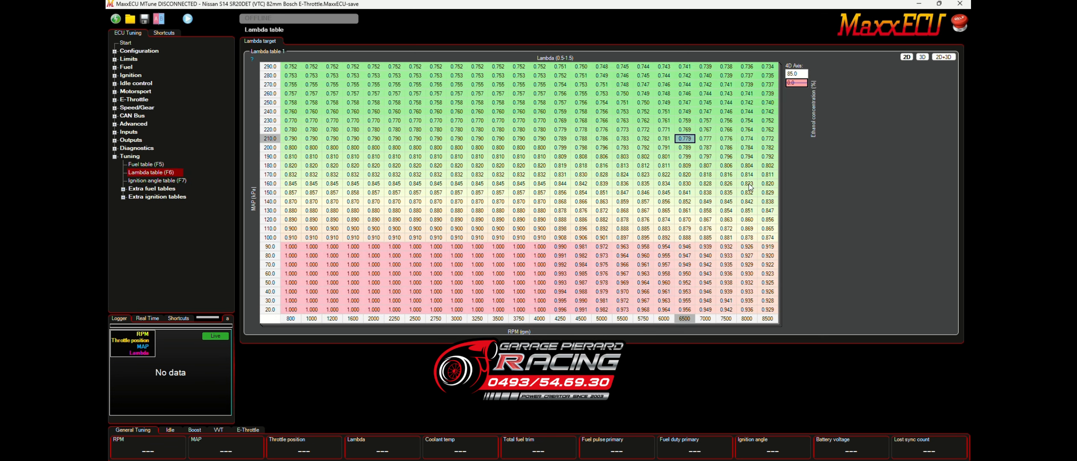
pyautogui.moveTo(291, 246); pyautogui.dragTo(749, 307)
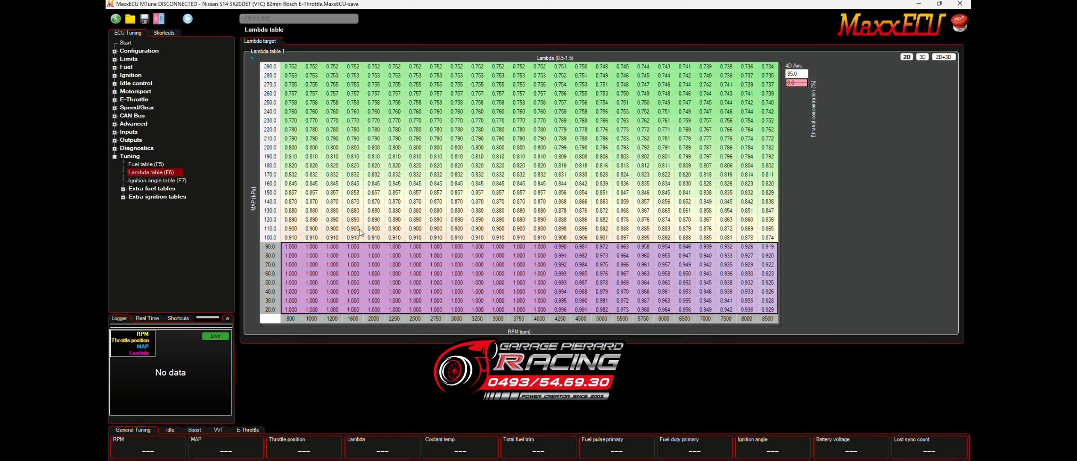
pyautogui.click(290, 239)
pyautogui.moveTo(291, 244); pyautogui.dragTo(770, 246)
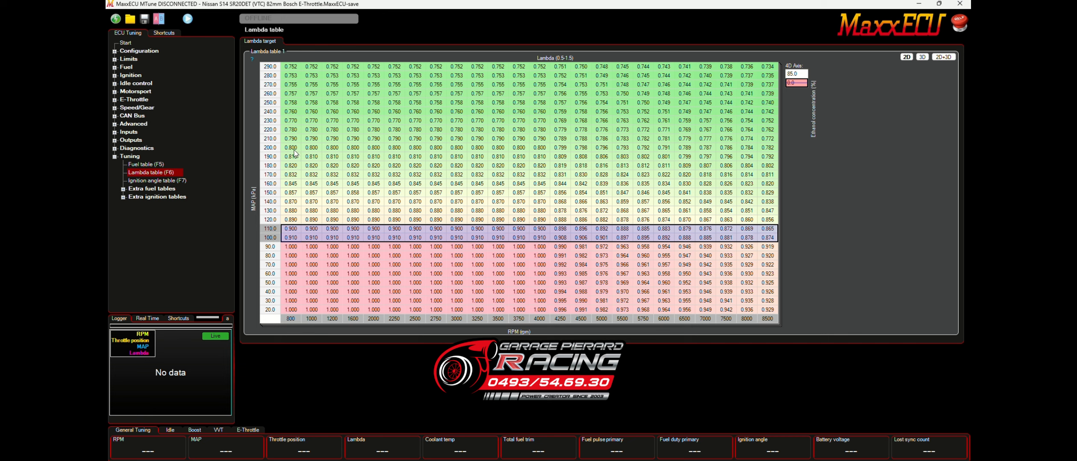
pyautogui.moveTo(294, 150); pyautogui.dragTo(776, 72)
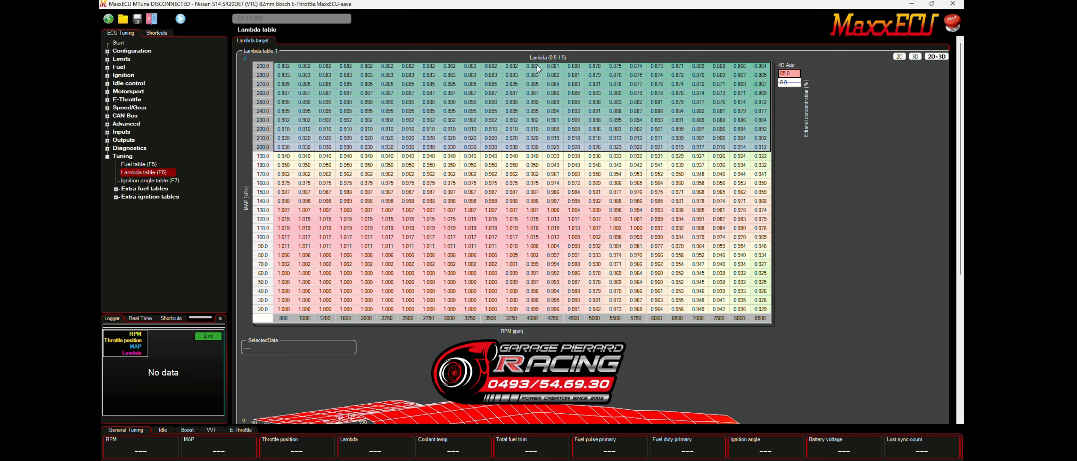
pyautogui.click(470, 165)
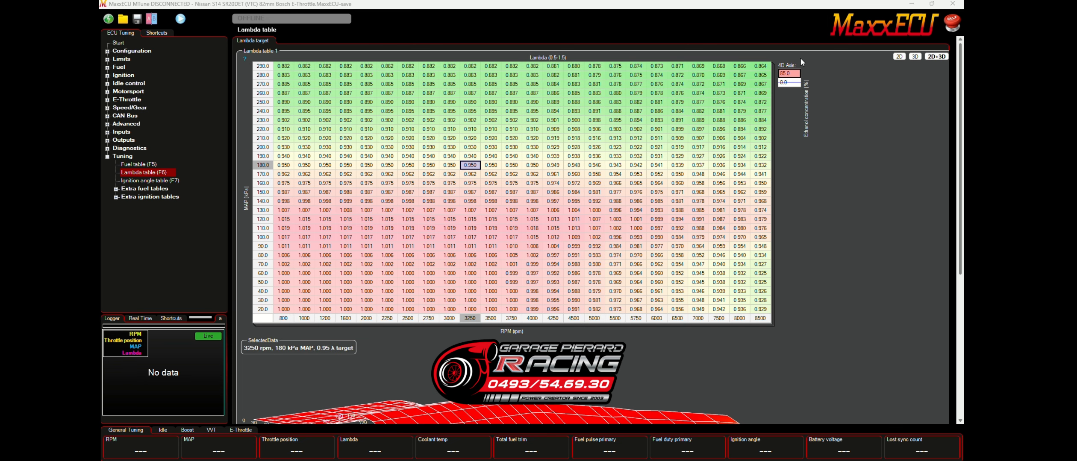
pyautogui.click(790, 87)
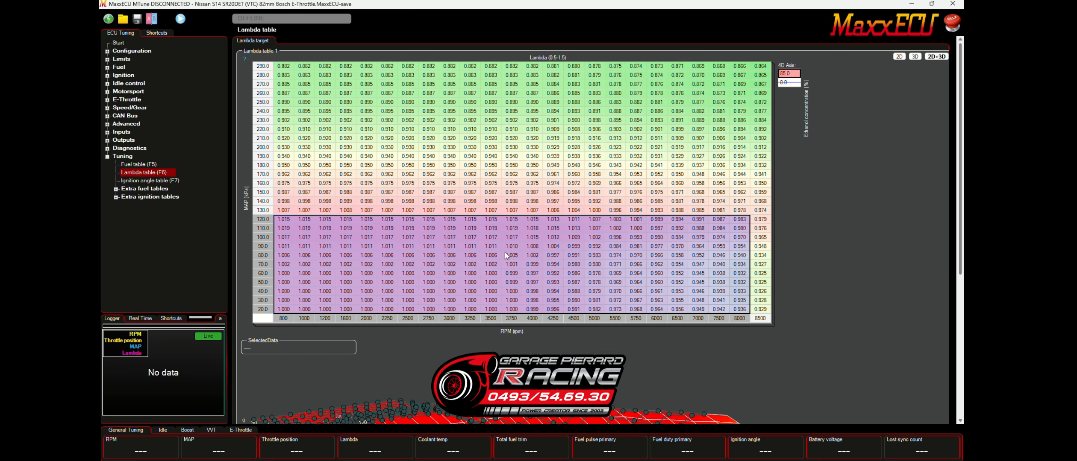
pyautogui.click(388, 219)
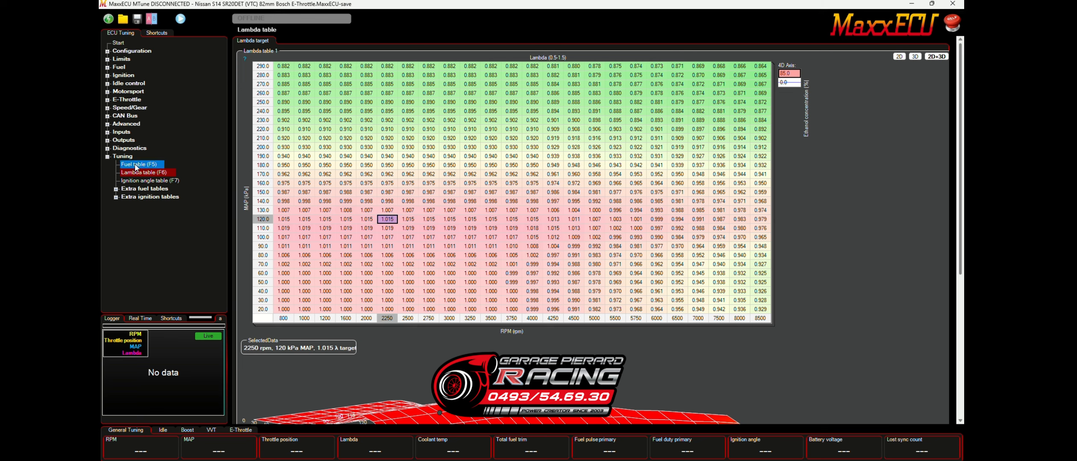
# Compare the 0 % and 85 % ethanol layers in VE Table 1 and Ignition angle table 1, and collapse the tuning section.
pyautogui.click(158, 164)
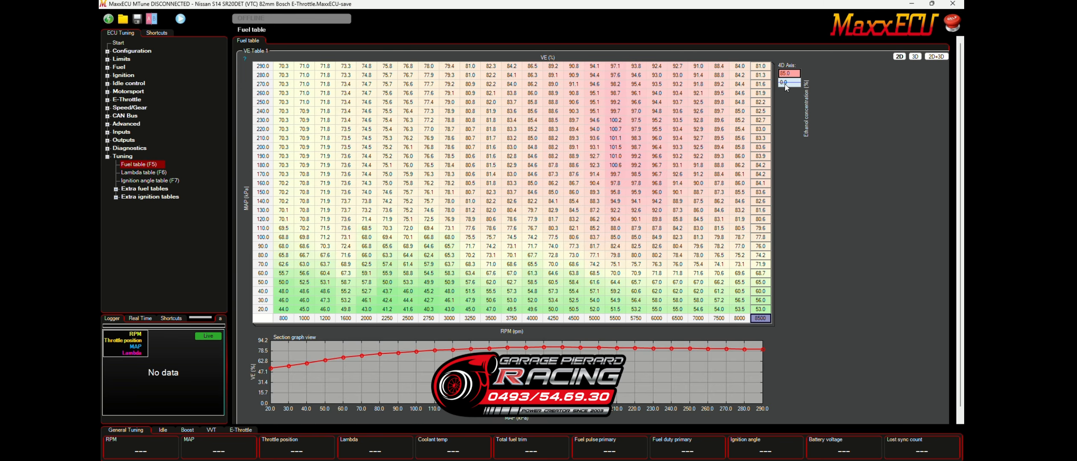
pyautogui.click(792, 83)
pyautogui.click(615, 228)
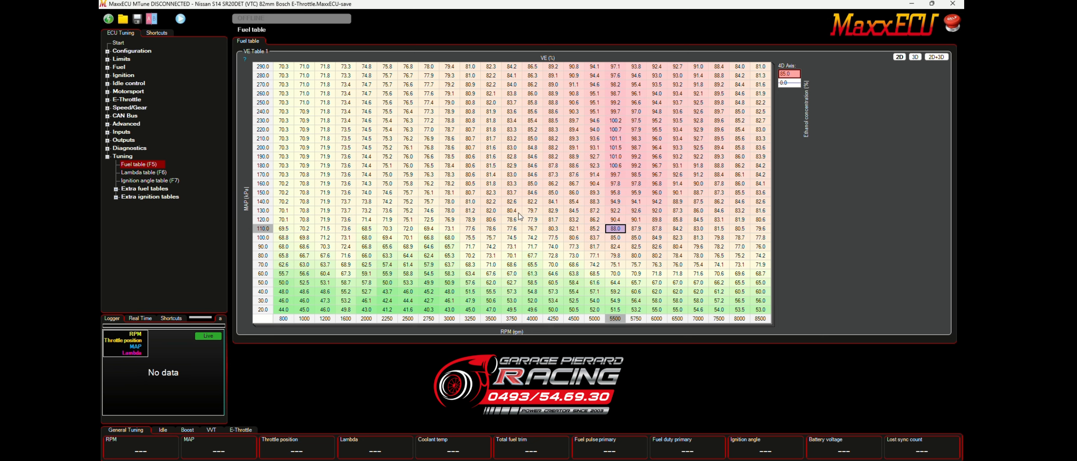
pyautogui.click(161, 181)
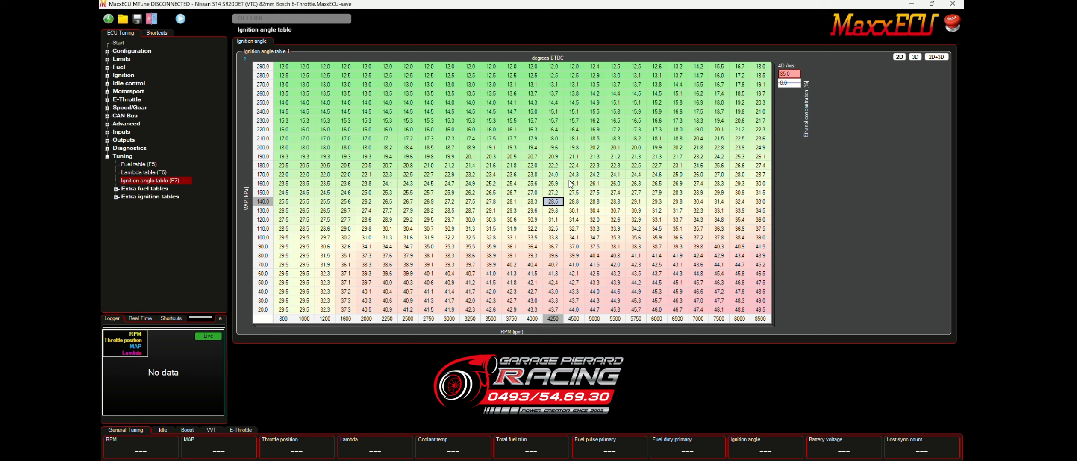
pyautogui.click(788, 81)
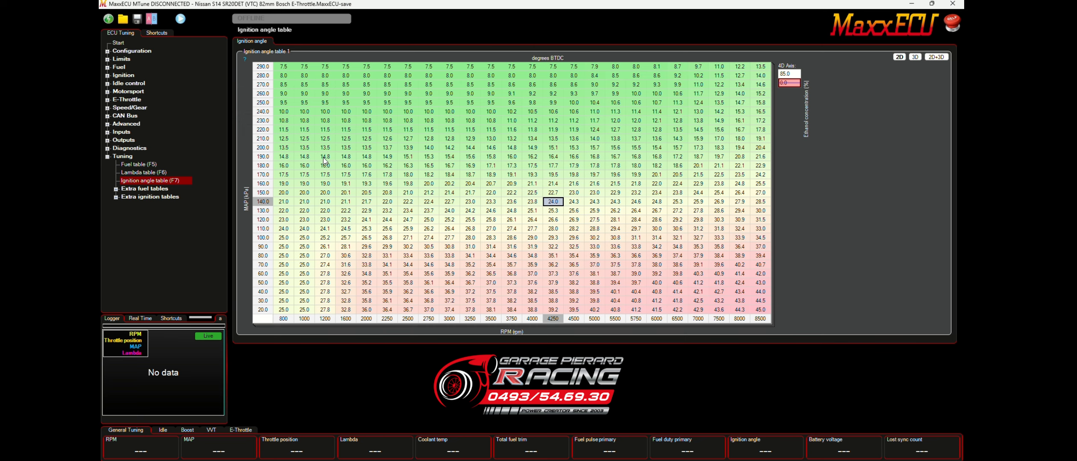
pyautogui.click(110, 158)
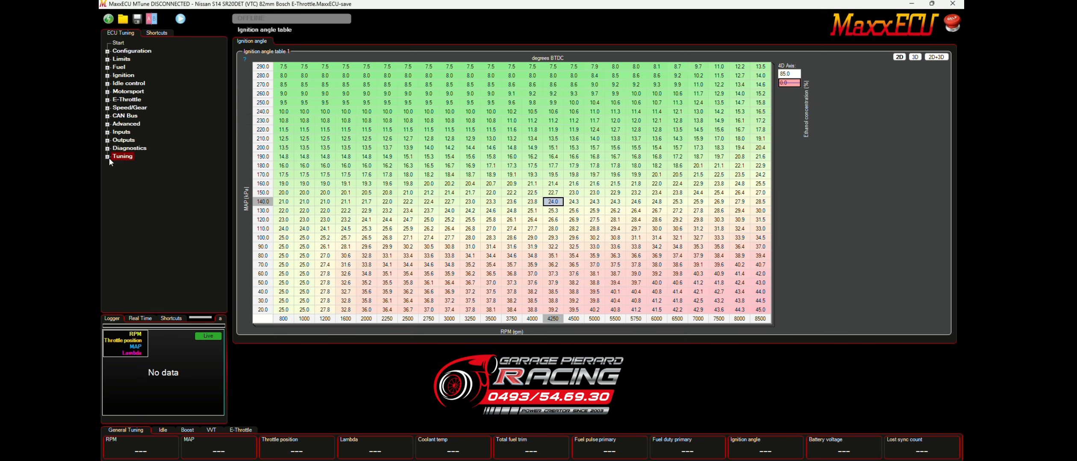